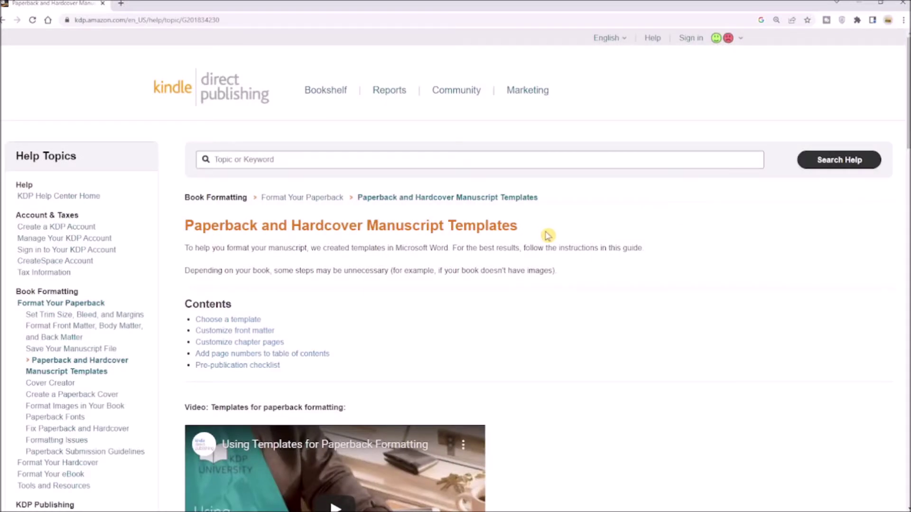
- Download both the Blank templates and Templates with sample content ZIP files from KDP
{"action": "scroll", "coordinate": [548, 236], "scroll_direction": "down", "scroll_amount": 7}
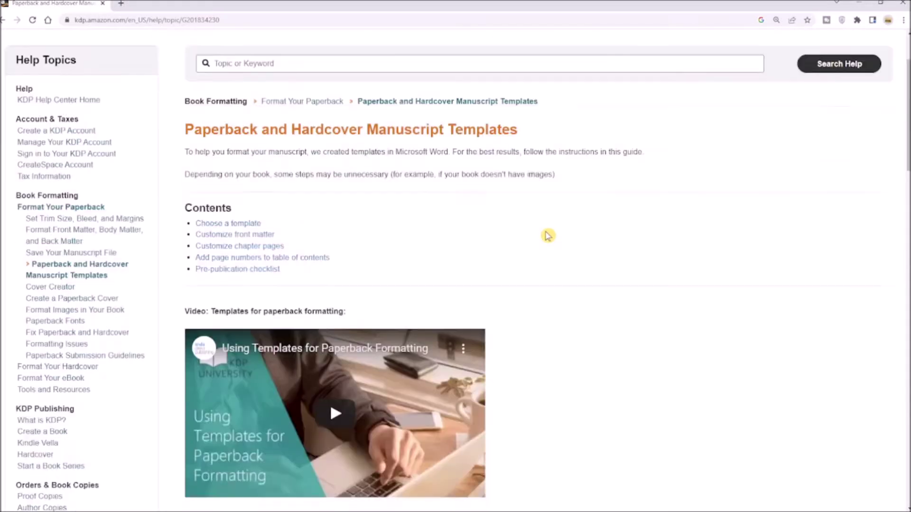
{"action": "scroll", "coordinate": [548, 236], "scroll_direction": "down", "scroll_amount": 5}
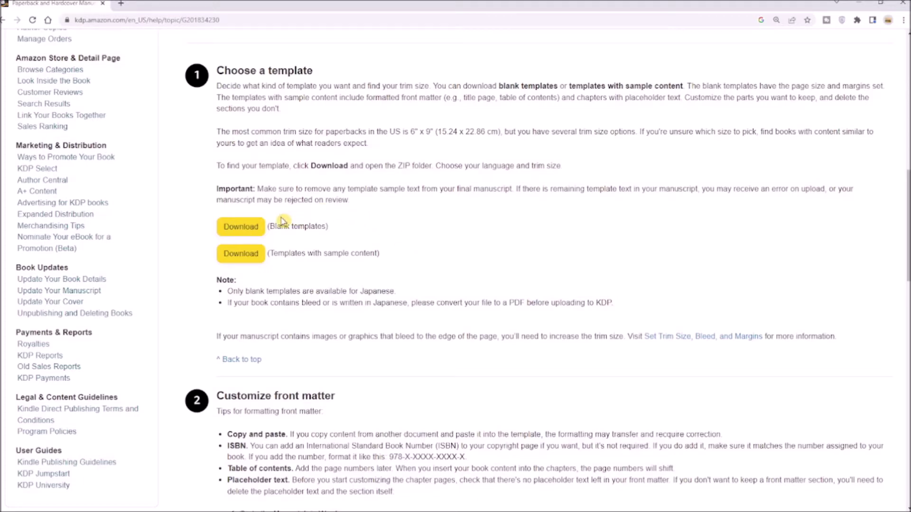
{"action": "left_click", "coordinate": [248, 231]}
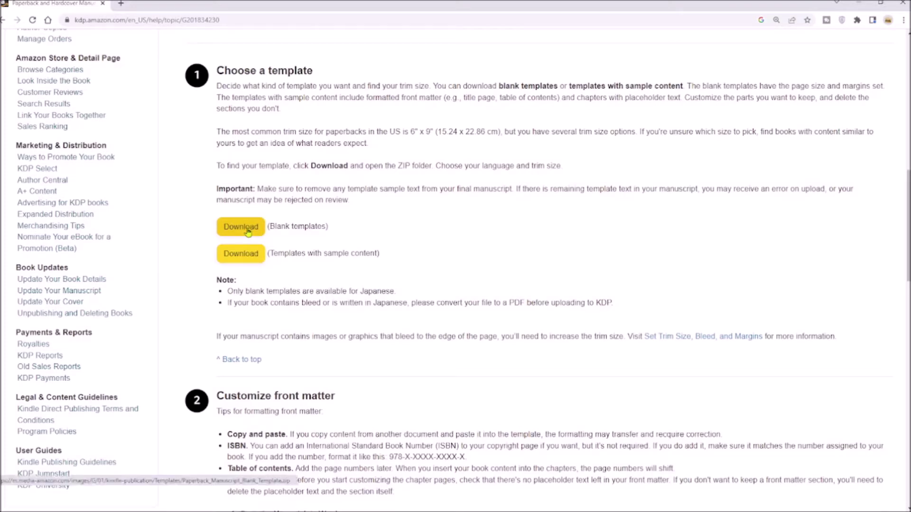
{"action": "left_click", "coordinate": [241, 253]}
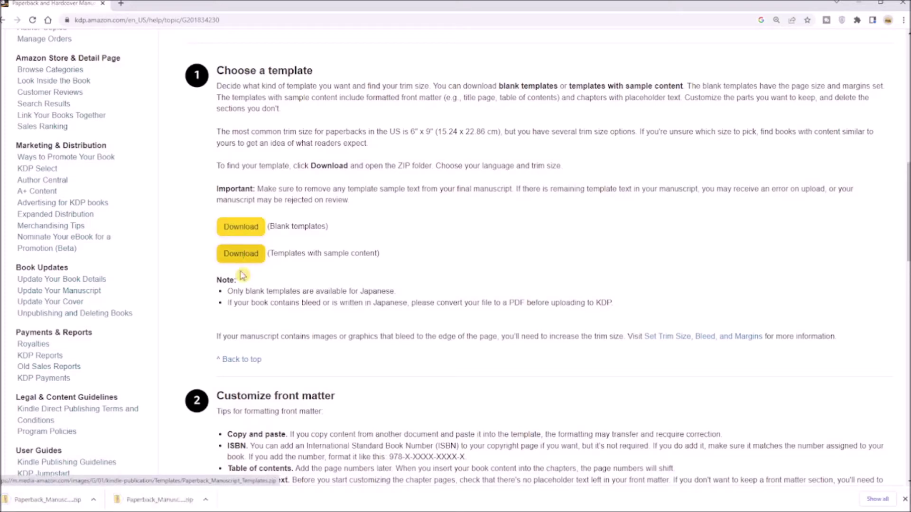
- Open the English 6 x 9 inch blank template .doc from the downloaded ZIP in Word
{"action": "left_click", "coordinate": [179, 501]}
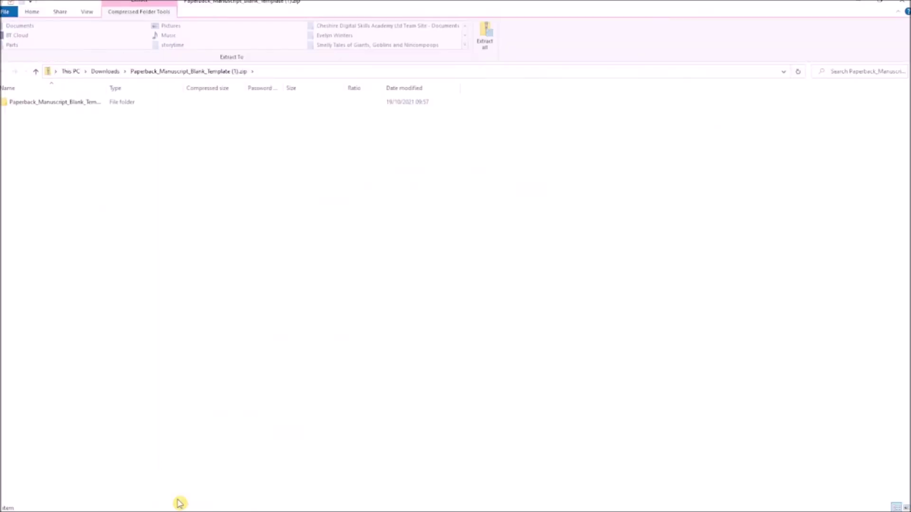
{"action": "double_click", "coordinate": [75, 102]}
{"action": "double_click", "coordinate": [48, 114]}
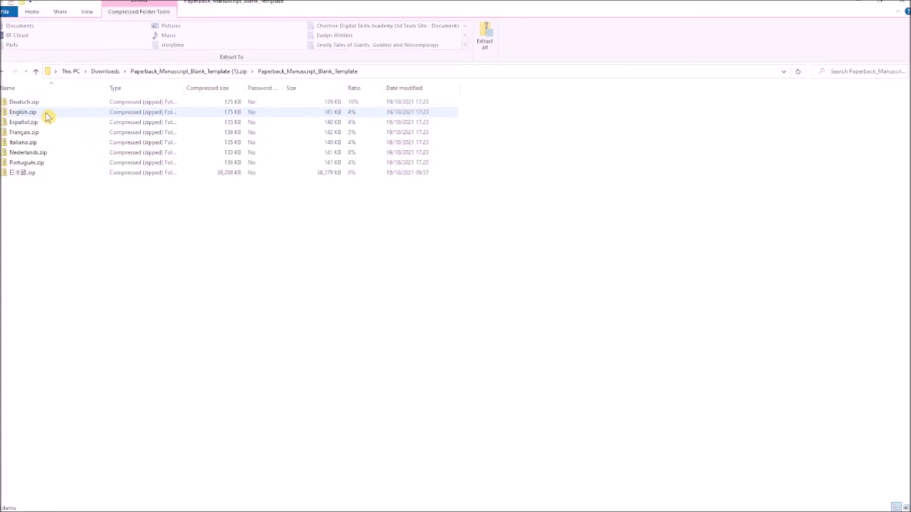
{"action": "double_click", "coordinate": [28, 103]}
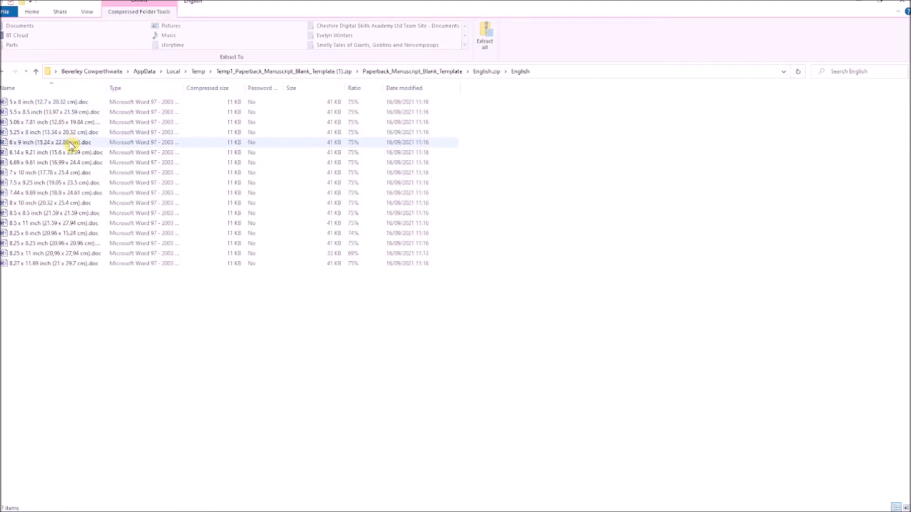
{"action": "left_click", "coordinate": [71, 144]}
{"action": "double_click", "coordinate": [72, 144]}
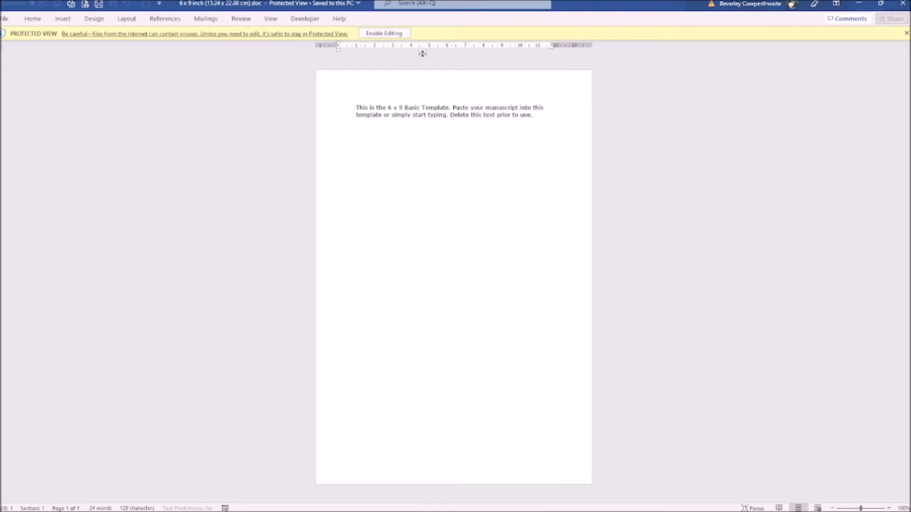
- Enable editing and verify Page Setup shows a 6" x 9" page with mirror margins
{"action": "left_click", "coordinate": [396, 35]}
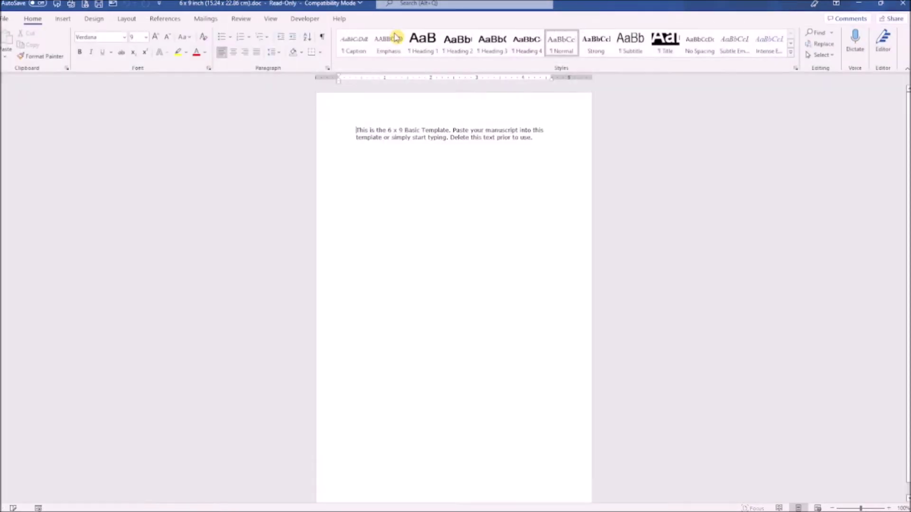
{"action": "left_click", "coordinate": [127, 20]}
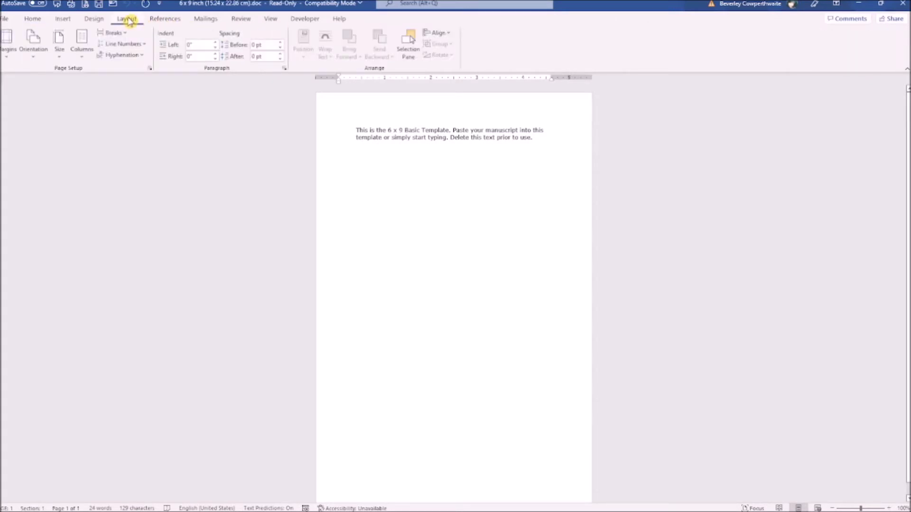
{"action": "left_click", "coordinate": [150, 68]}
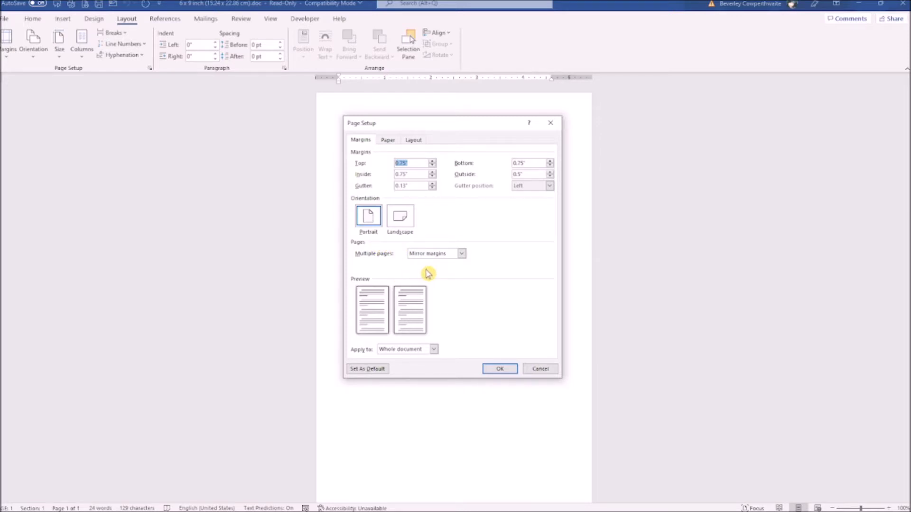
{"action": "left_click", "coordinate": [388, 141]}
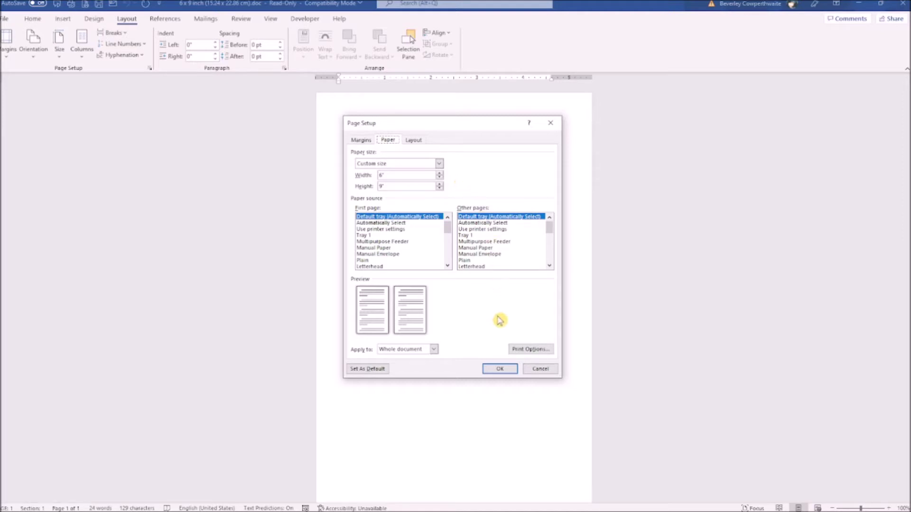
{"action": "left_click", "coordinate": [501, 370]}
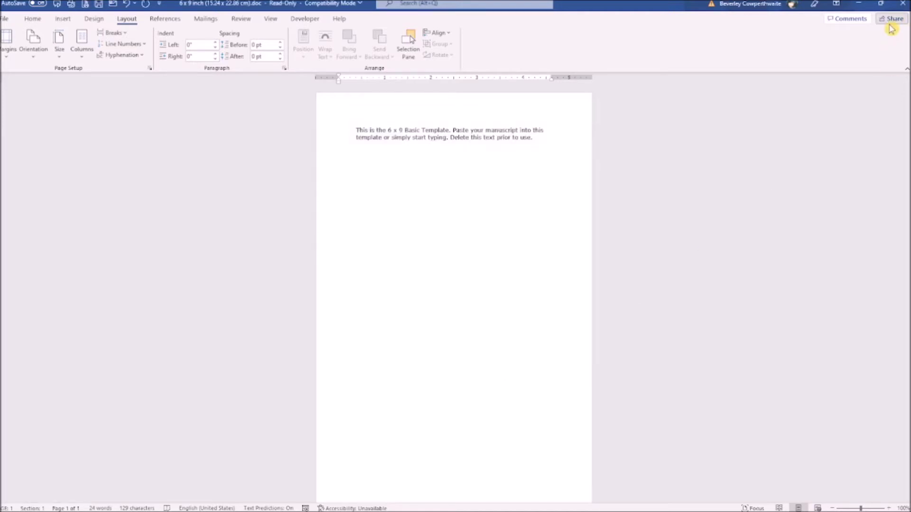
- Close the blank template, enable editing on the sample template, and retitle it 'Mary Draper Dreams of Castles in the Sky'
{"action": "left_click", "coordinate": [903, 4]}
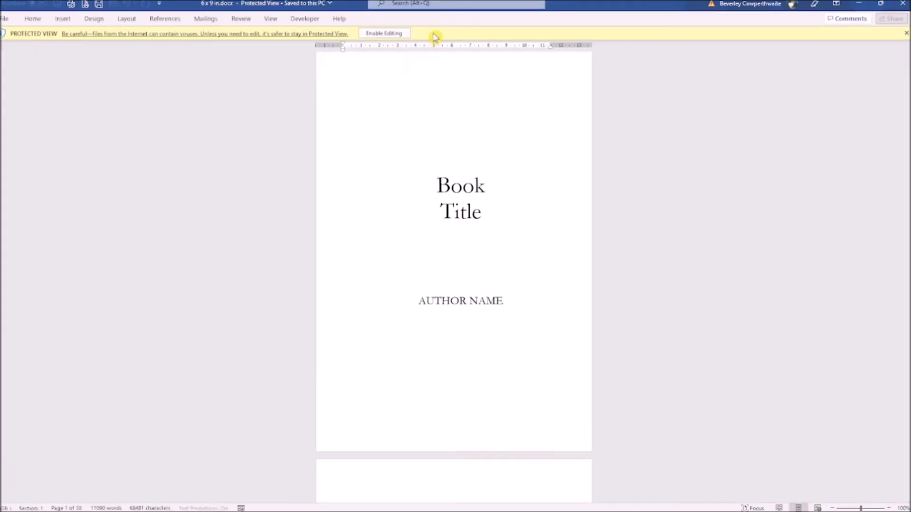
{"action": "left_click", "coordinate": [396, 34]}
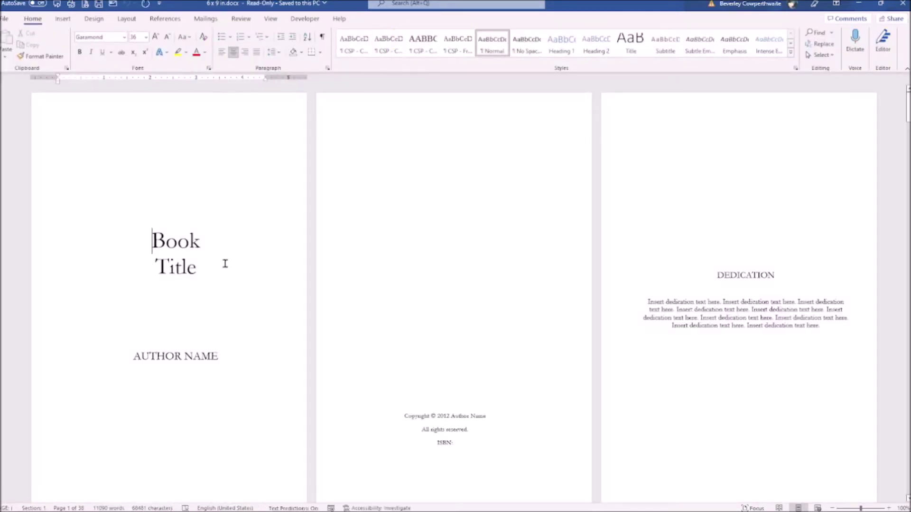
{"action": "left_click_drag", "start_coordinate": [208, 268], "coordinate": [161, 243]}
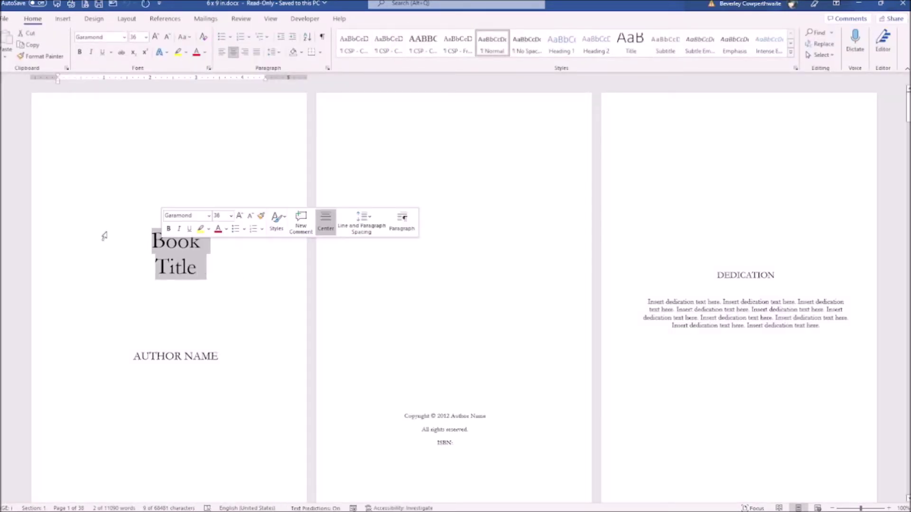
{"action": "type", "text": "Mary Draper Dreams"}
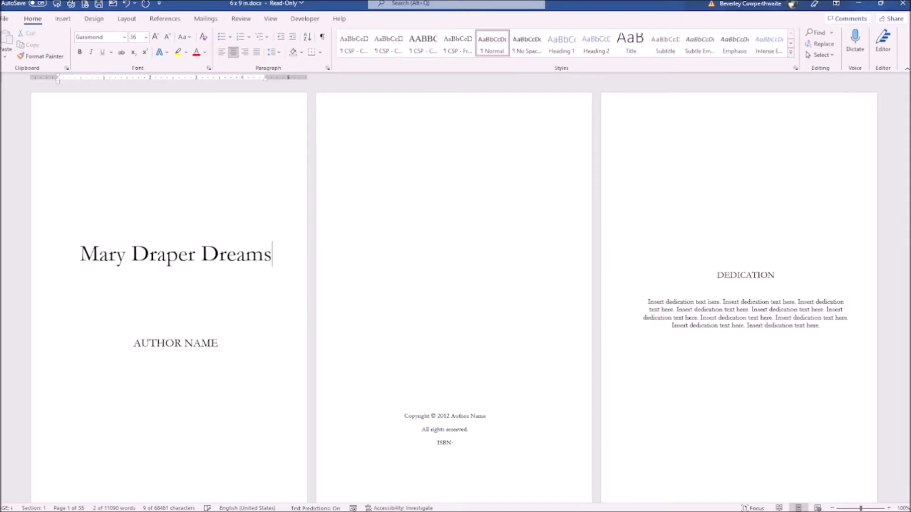
{"action": "type", "text": " of Castles in the Sky"}
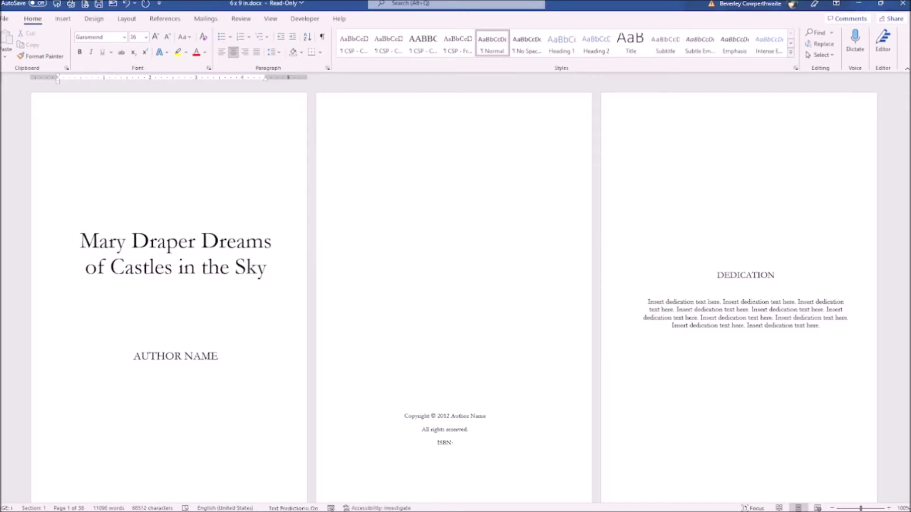
- Replace the AUTHOR NAME placeholder with the author's name in capitals and select the dedication placeholder
{"action": "left_click_drag", "start_coordinate": [219, 356], "coordinate": [150, 360]}
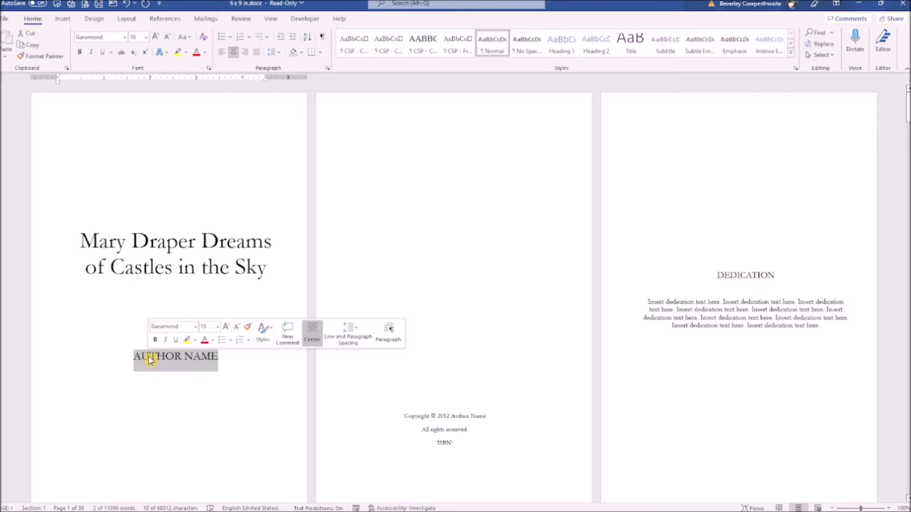
{"action": "key", "text": "Caps_Lock"}
{"action": "type", "text": "EVELYN WINTERS"}
{"action": "key", "text": "Caps_Lock"}
{"action": "scroll", "coordinate": [471, 410], "scroll_direction": "down", "scroll_amount": 2}
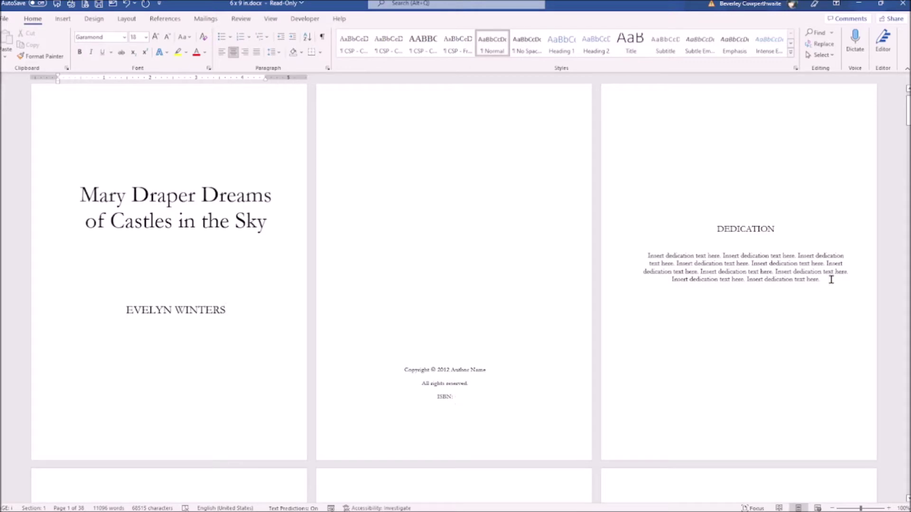
{"action": "left_click_drag", "start_coordinate": [831, 280], "coordinate": [650, 256]}
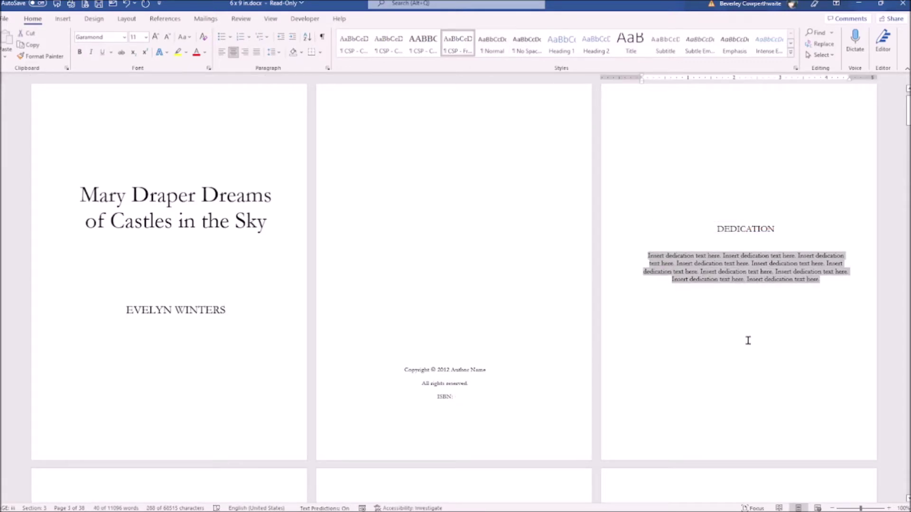
{"action": "key", "text": "BackSpace"}
{"action": "type", "text": "This book"}
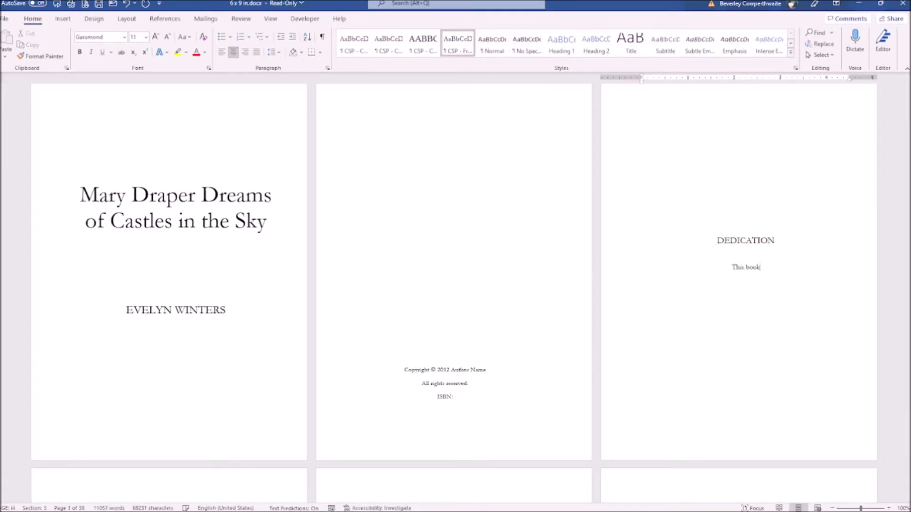
{"action": "type", "text": " is dedicated to Lisa"}
{"action": "scroll", "coordinate": [724, 351], "scroll_direction": "down", "scroll_amount": 3}
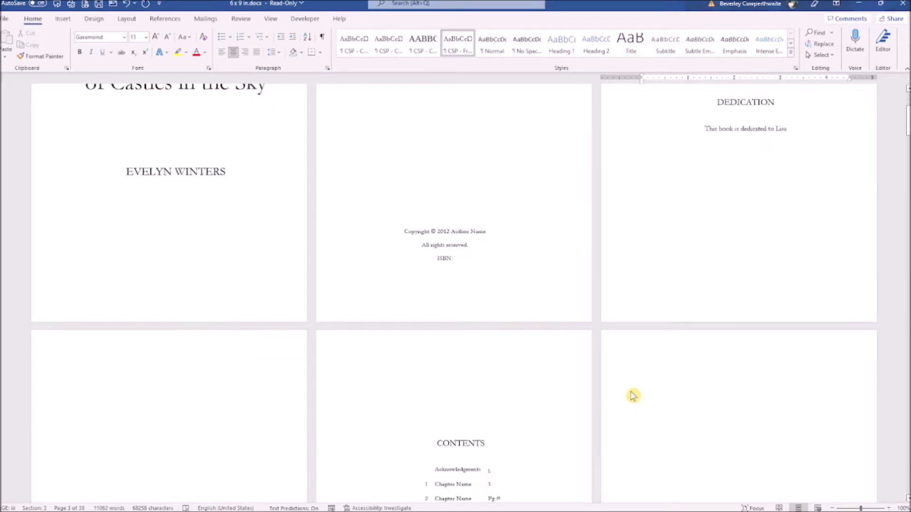
{"action": "scroll", "coordinate": [633, 396], "scroll_direction": "down", "scroll_amount": 5}
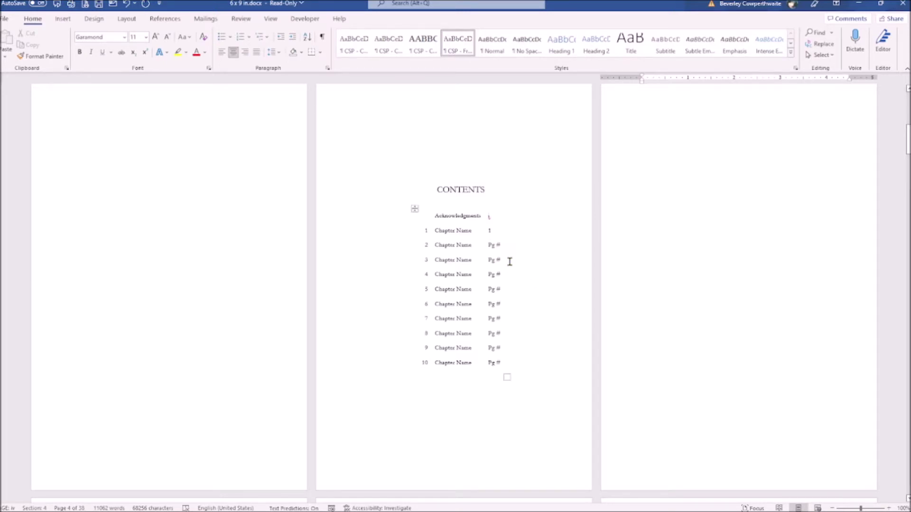
{"action": "scroll", "coordinate": [509, 263], "scroll_direction": "down", "scroll_amount": 5}
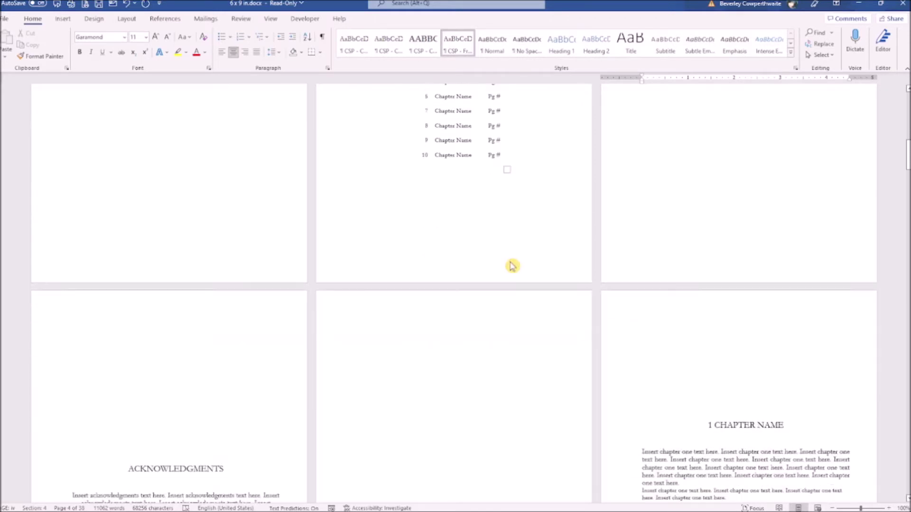
{"action": "scroll", "coordinate": [511, 265], "scroll_direction": "down", "scroll_amount": 2}
{"action": "scroll", "coordinate": [510, 263], "scroll_direction": "down", "scroll_amount": 3}
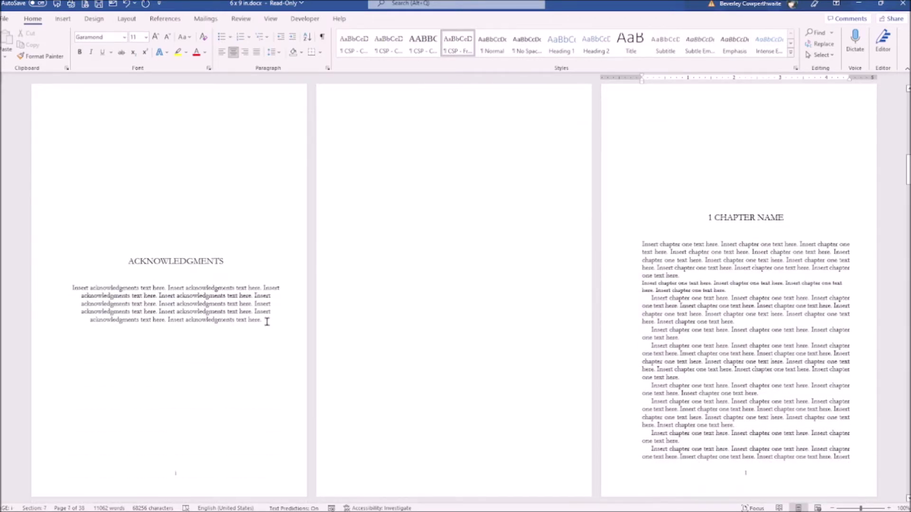
{"action": "left_click_drag", "start_coordinate": [266, 321], "coordinate": [72, 285]}
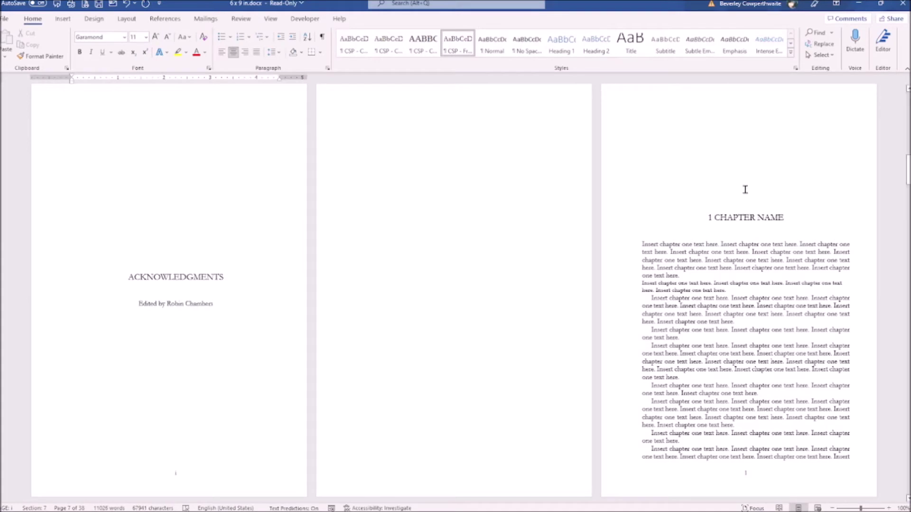
{"action": "scroll", "coordinate": [809, 216], "scroll_direction": "down", "scroll_amount": 1}
{"action": "scroll", "coordinate": [810, 215], "scroll_direction": "down", "scroll_amount": 1}
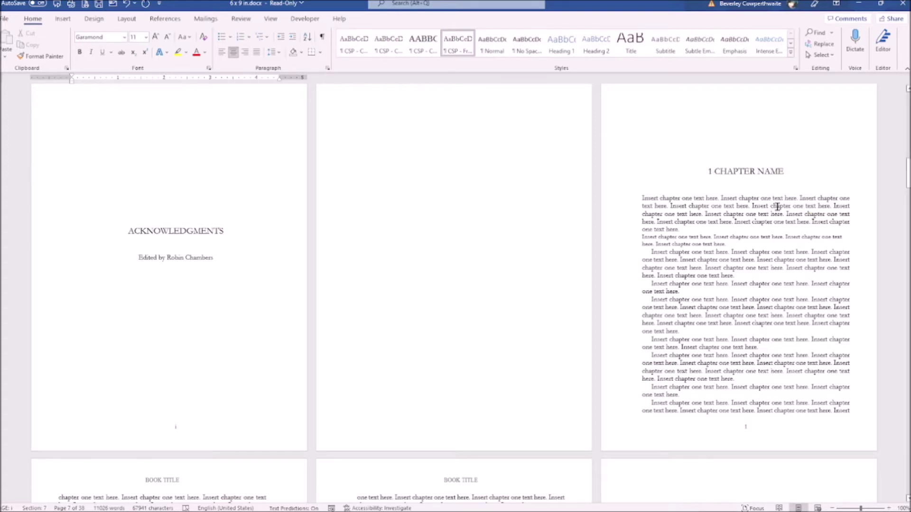
{"action": "scroll", "coordinate": [765, 283], "scroll_direction": "down", "scroll_amount": 6}
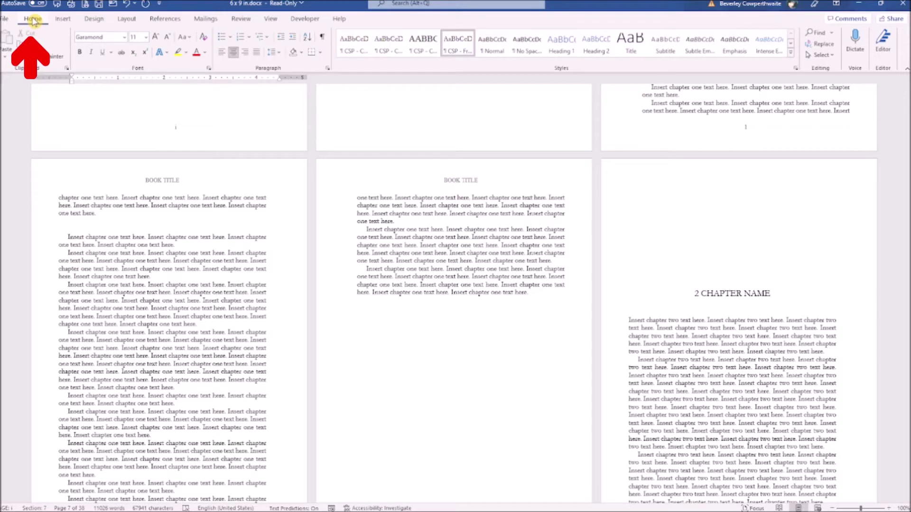
- Show ¶ formatting marks and select chapter one's placeholder text from its end back to its start
{"action": "left_click", "coordinate": [323, 39]}
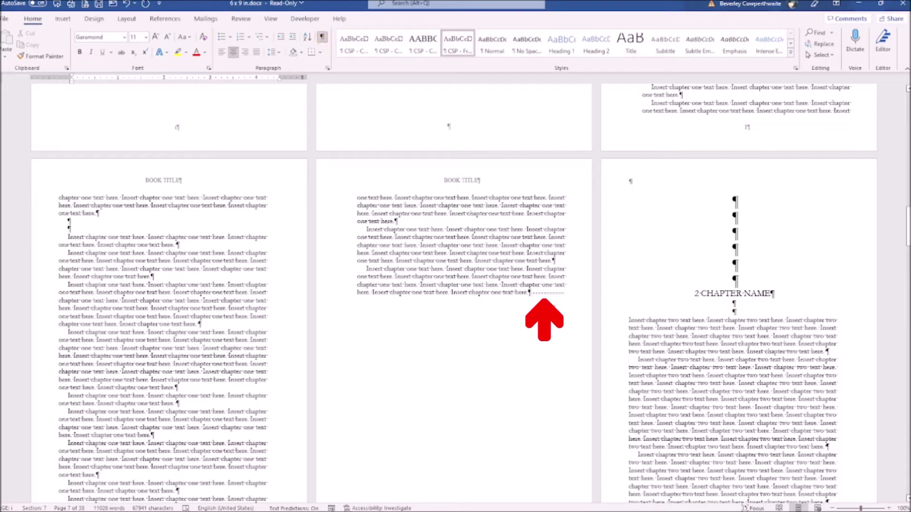
{"action": "left_click", "coordinate": [538, 294]}
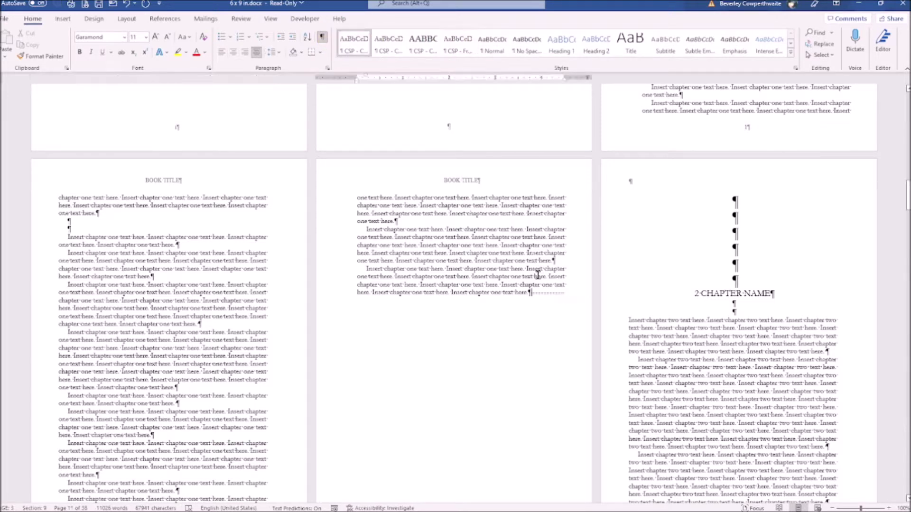
{"action": "left_click_drag", "start_coordinate": [527, 293], "coordinate": [644, 150]}
{"action": "scroll", "coordinate": [506, 261], "scroll_direction": "up", "scroll_amount": 5}
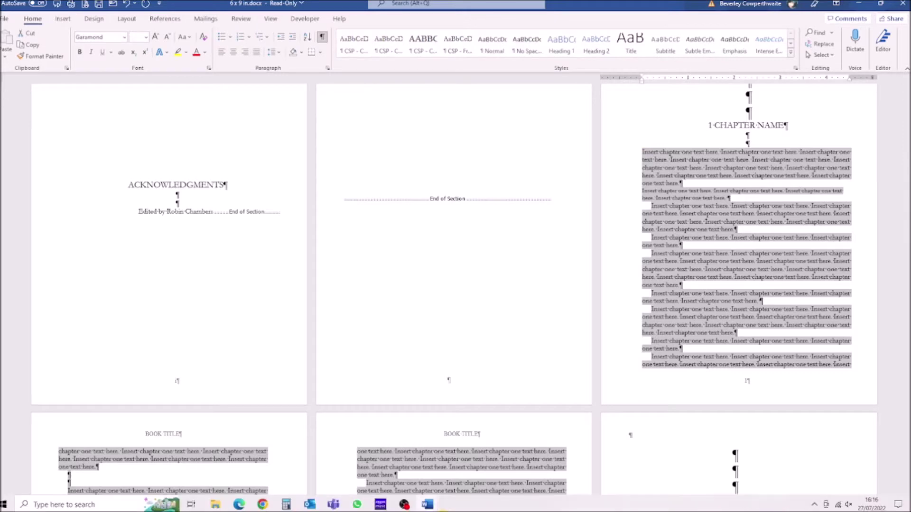
- Switch to the Full Script manuscript window and scroll to Chapter One
{"action": "left_click", "coordinate": [429, 505]}
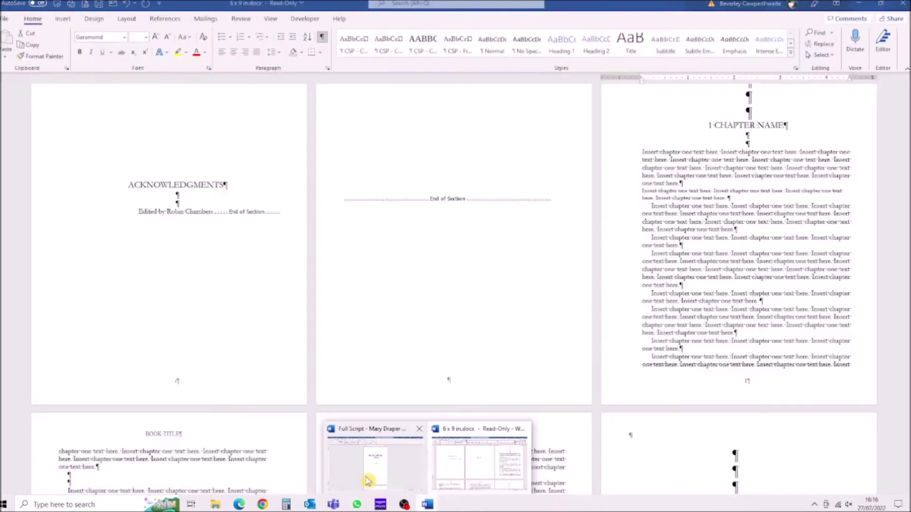
{"action": "left_click", "coordinate": [369, 480]}
{"action": "scroll", "coordinate": [437, 415], "scroll_direction": "down", "scroll_amount": 3}
{"action": "scroll", "coordinate": [437, 411], "scroll_direction": "down", "scroll_amount": 15}
{"action": "scroll", "coordinate": [437, 411], "scroll_direction": "down", "scroll_amount": 5}
- Copy Chapter One's text through page 13 and return to the 6x9 template
{"action": "left_click_drag", "start_coordinate": [362, 328], "coordinate": [398, 356]}
{"action": "scroll", "coordinate": [398, 356], "scroll_direction": "down", "scroll_amount": 3}
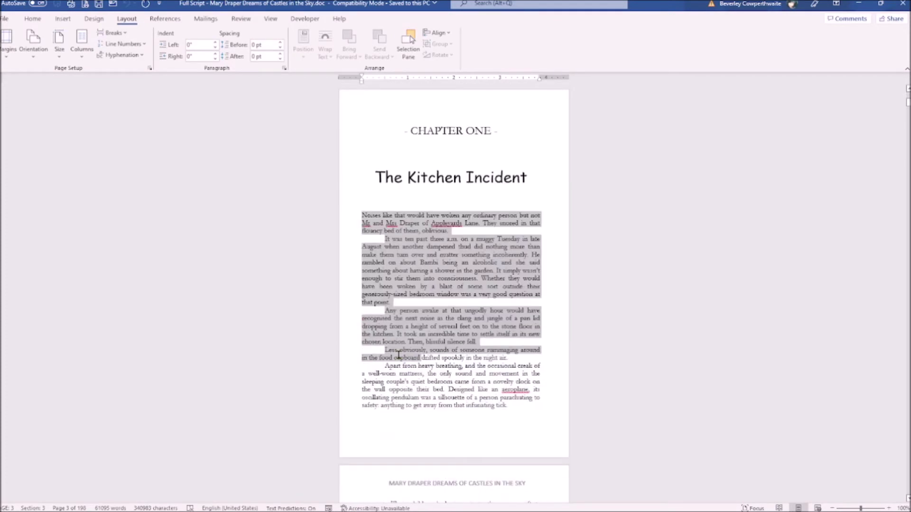
{"action": "scroll", "coordinate": [398, 355], "scroll_direction": "down", "scroll_amount": 20}
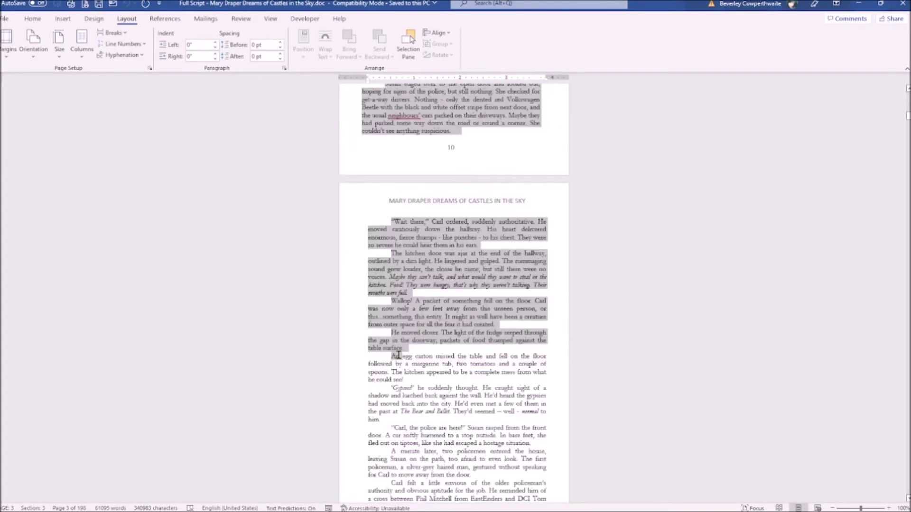
{"action": "scroll", "coordinate": [399, 355], "scroll_direction": "down", "scroll_amount": 12}
{"action": "left_click_drag", "start_coordinate": [398, 356], "coordinate": [393, 330]}
{"action": "right_click", "coordinate": [450, 296]}
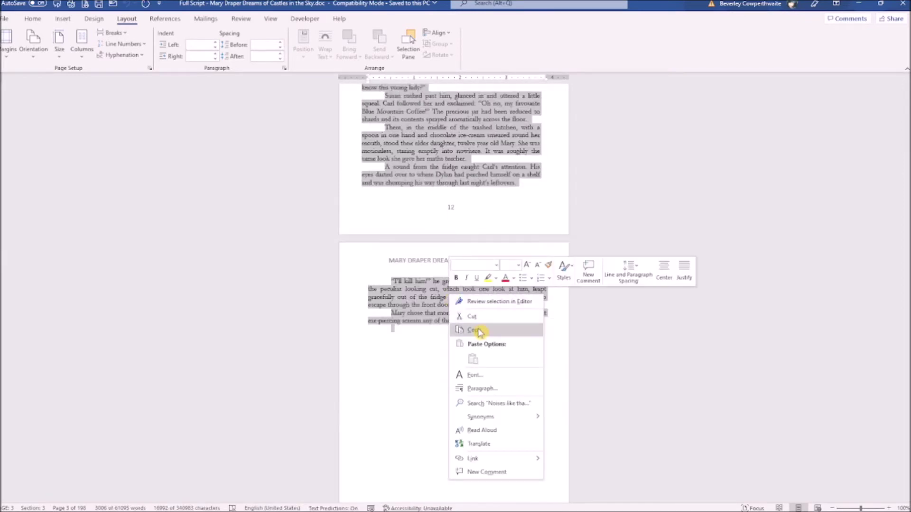
{"action": "left_click", "coordinate": [476, 331]}
{"action": "left_click", "coordinate": [426, 503]}
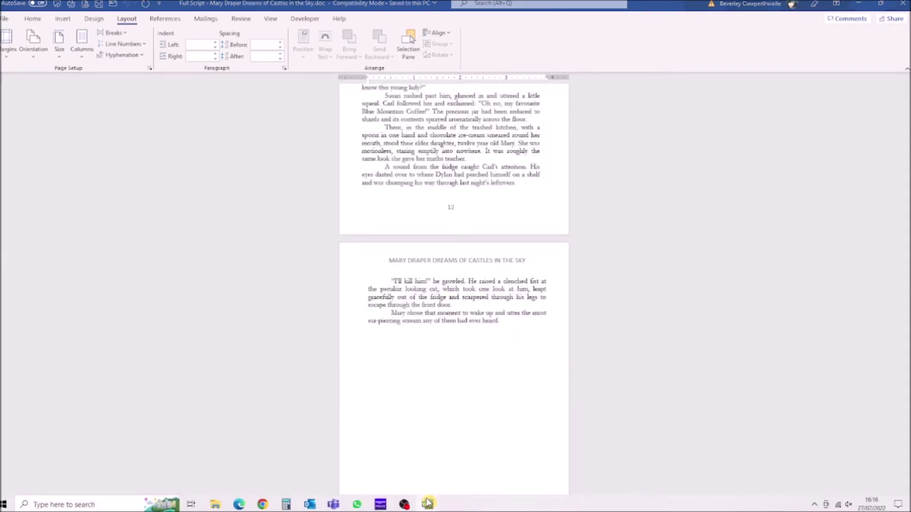
{"action": "left_click", "coordinate": [477, 474]}
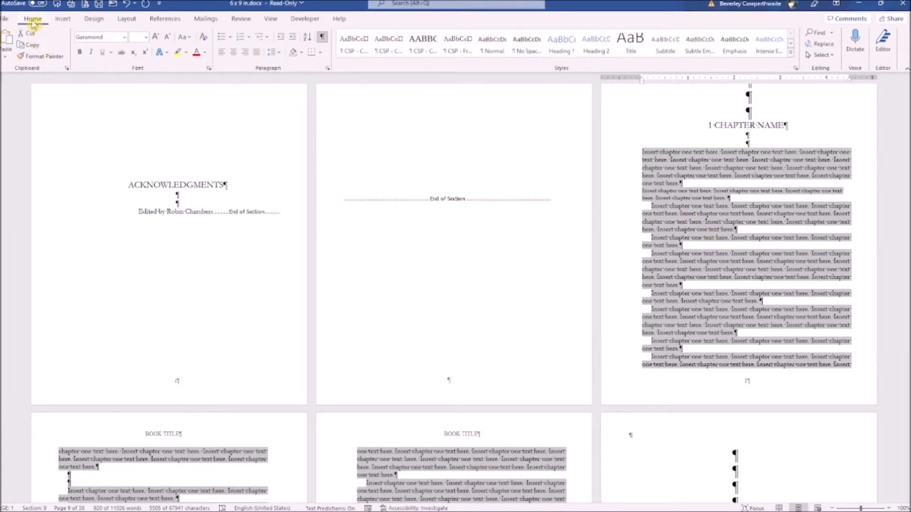
- Paste Chapter One over the placeholder using Keep Source Formatting
{"action": "left_click", "coordinate": [7, 57]}
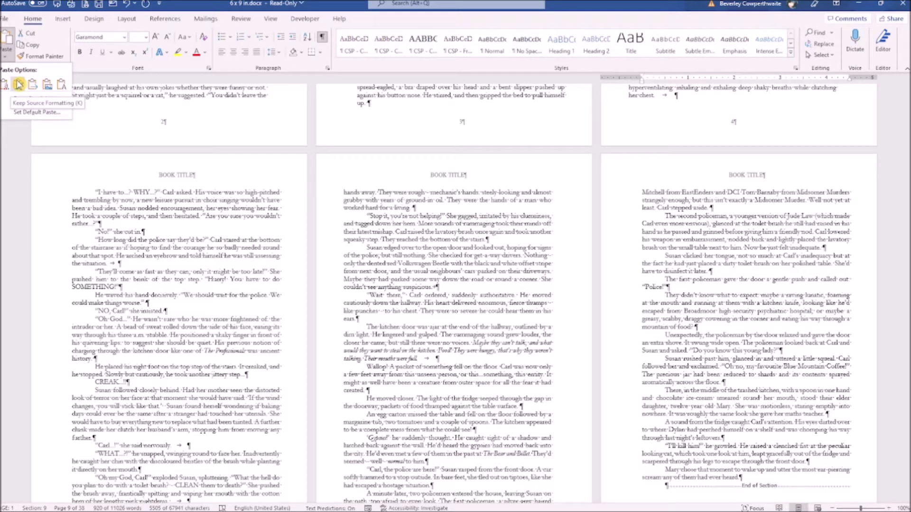
{"action": "left_click", "coordinate": [19, 84]}
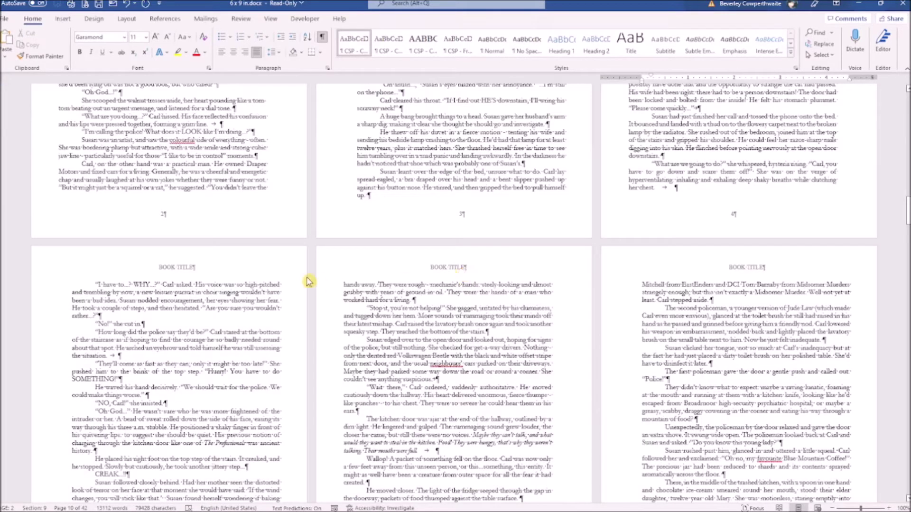
- Enable Different Odd & Even Pages and set the odd-page header to 'MARY DRAPER DREAMS OF CASTLES IN THE SKY'
{"action": "double_click", "coordinate": [176, 267]}
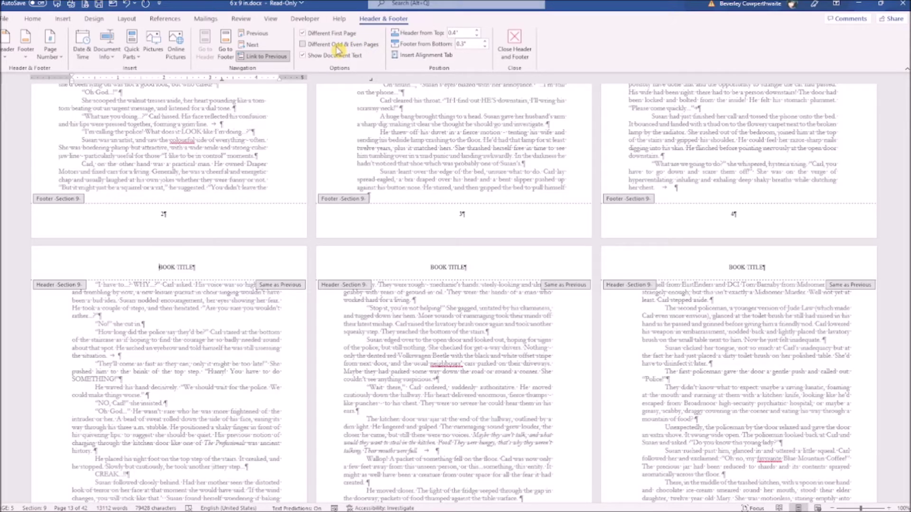
{"action": "left_click", "coordinate": [302, 44]}
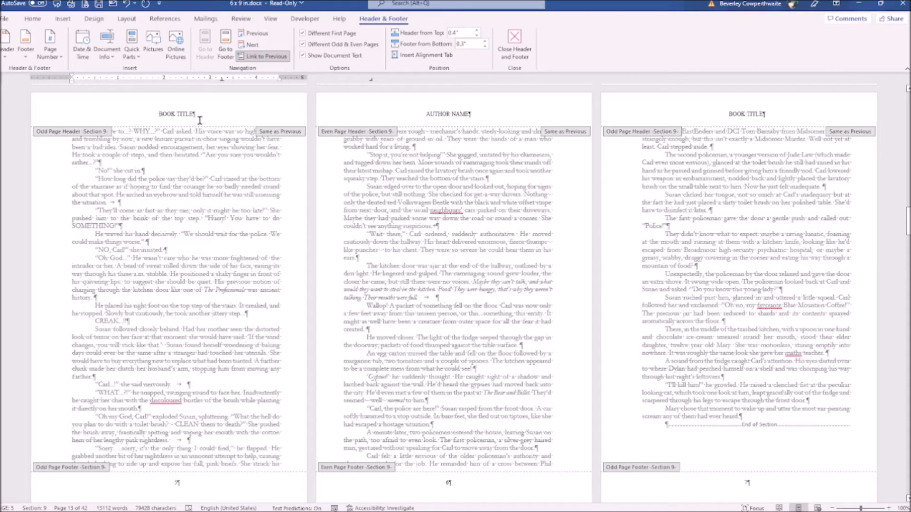
{"action": "left_click_drag", "start_coordinate": [194, 113], "coordinate": [161, 119]}
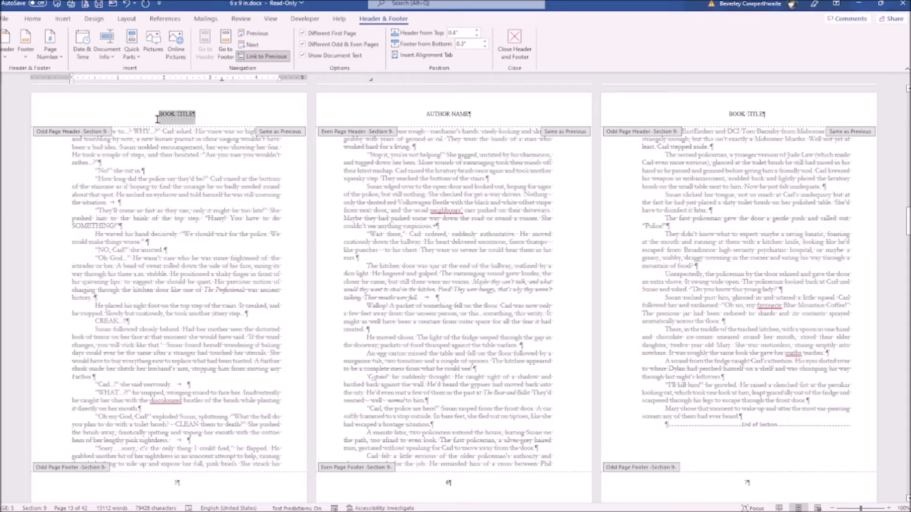
{"action": "key", "text": "Caps_Lock"}
{"action": "type", "text": "MARY DRAPER DREAM"}
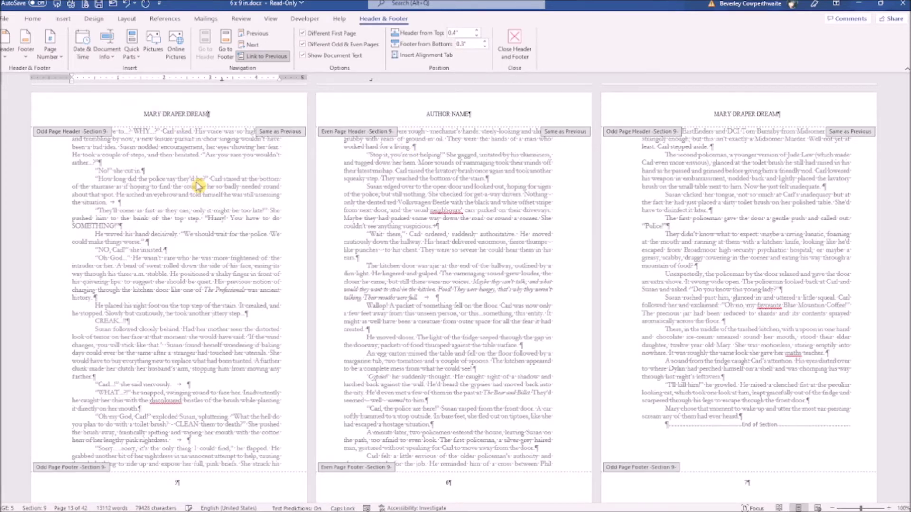
{"action": "type", "text": "S OF CASTLES IN THE SKY"}
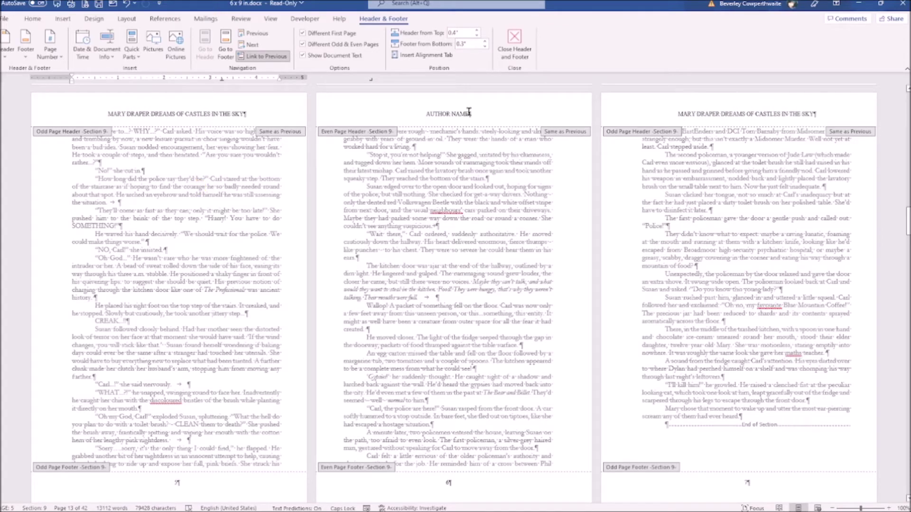
- Replace the even-page AUTHOR NAME header with the author's name and close header editing
{"action": "triple_click", "coordinate": [469, 113]}
{"action": "type", "text": "EVELYN WINTERS"}
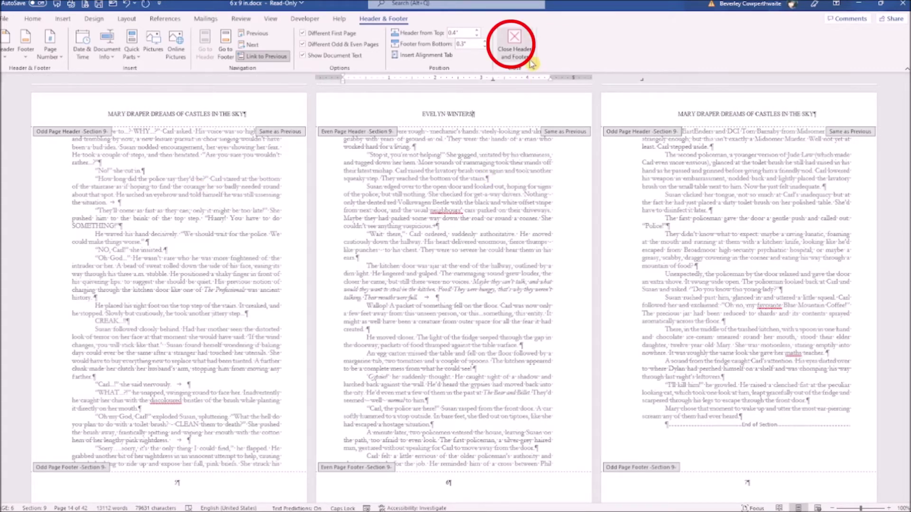
{"action": "left_click", "coordinate": [525, 52]}
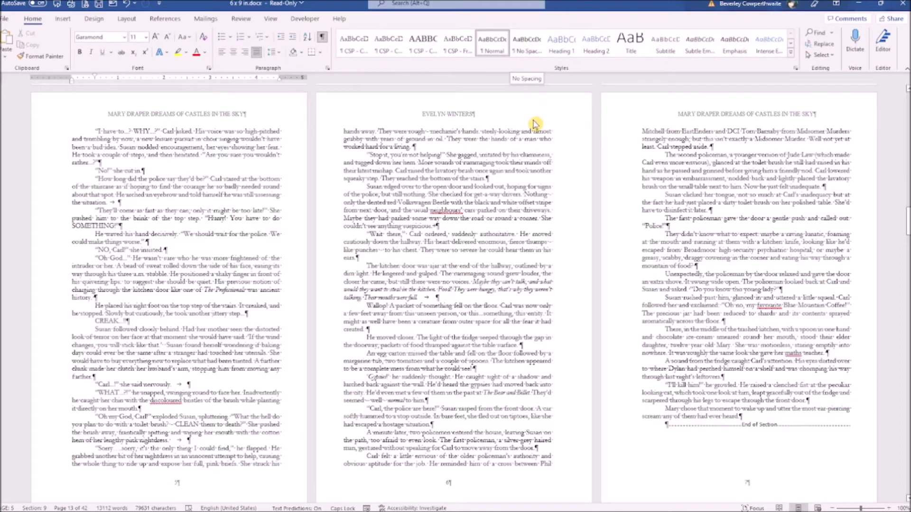
{"action": "scroll", "coordinate": [620, 176], "scroll_direction": "down", "scroll_amount": 5}
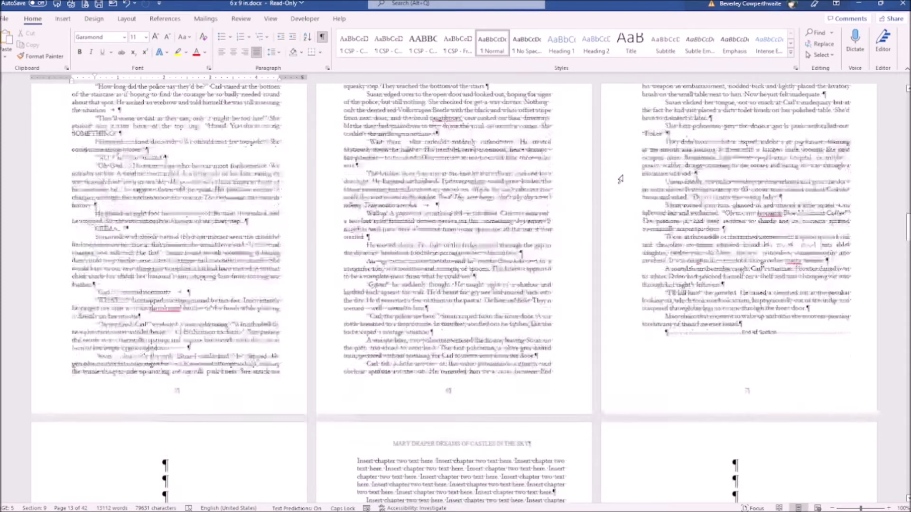
{"action": "scroll", "coordinate": [620, 179], "scroll_direction": "down", "scroll_amount": 4}
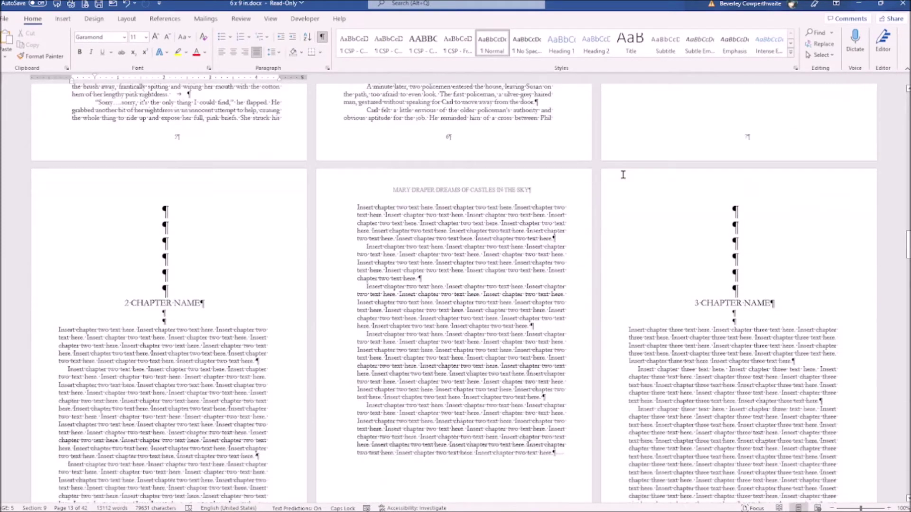
{"action": "scroll", "coordinate": [623, 174], "scroll_direction": "down", "scroll_amount": 5}
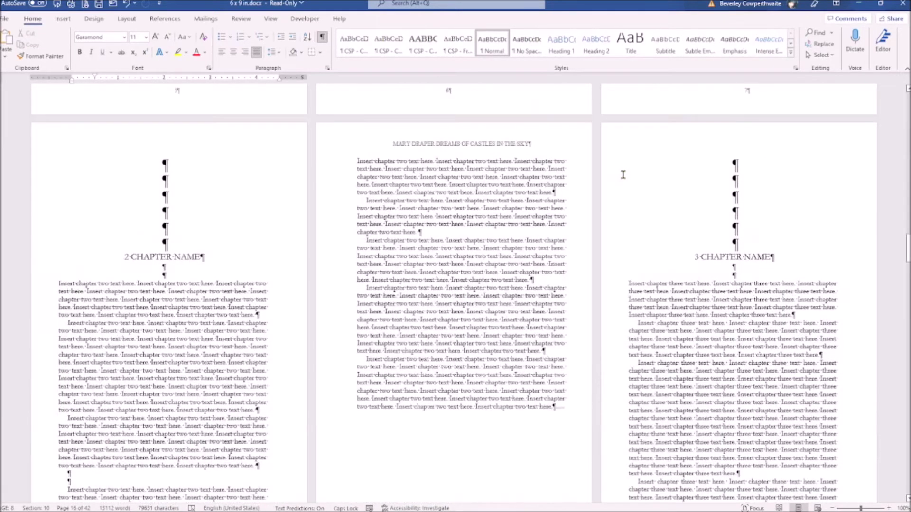
{"action": "scroll", "coordinate": [622, 172], "scroll_direction": "up", "scroll_amount": 1}
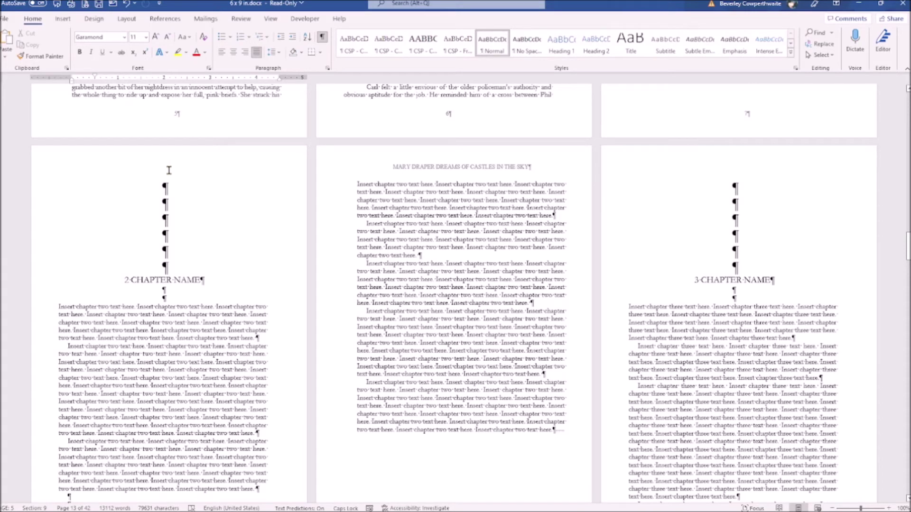
{"action": "double_click", "coordinate": [198, 115]}
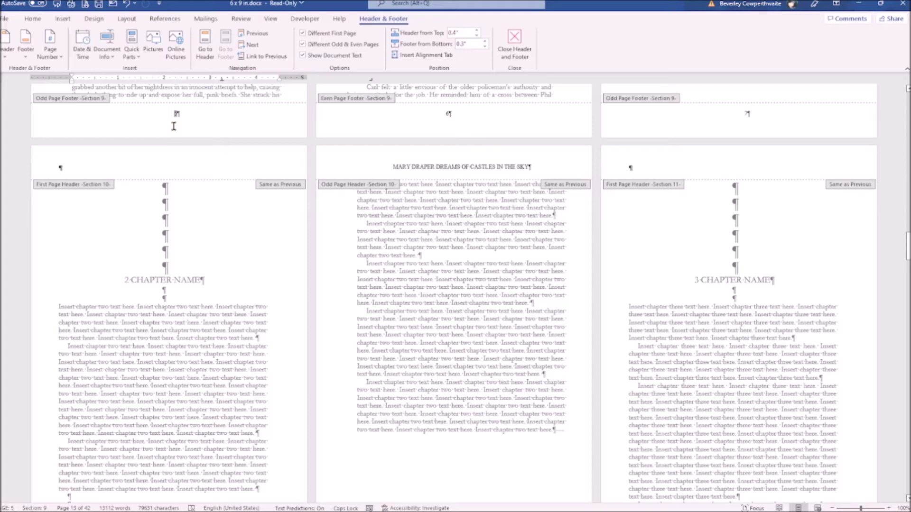
{"action": "left_click", "coordinate": [50, 52]}
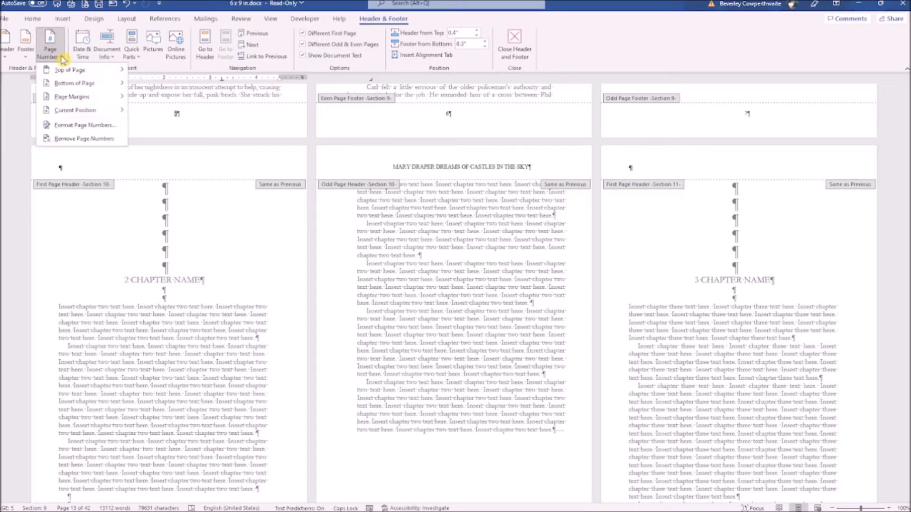
{"action": "left_click", "coordinate": [85, 125]}
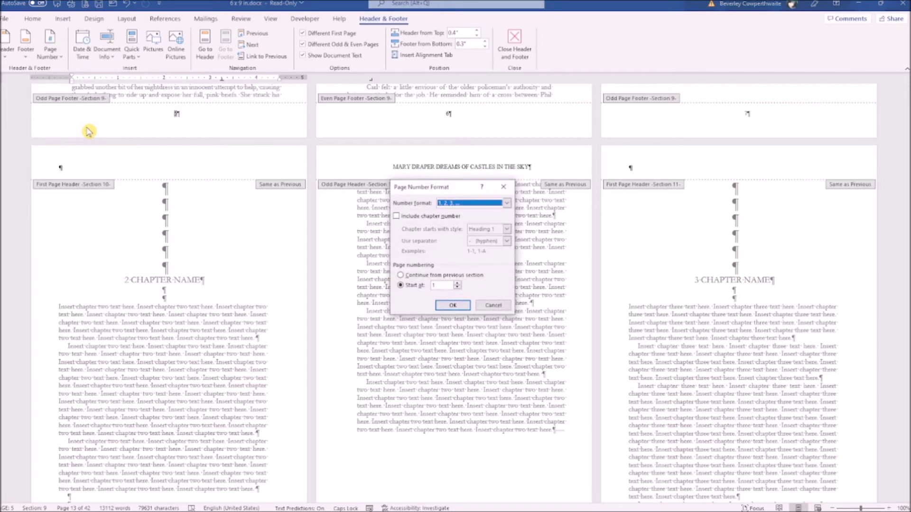
{"action": "left_click", "coordinate": [507, 203]}
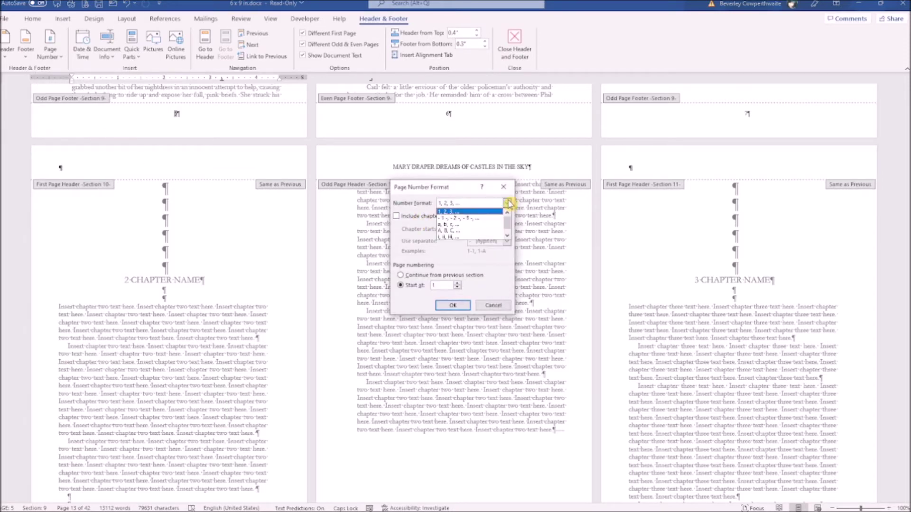
{"action": "key", "text": "Escape"}
{"action": "key", "text": "Escape"}
{"action": "left_click", "coordinate": [515, 45]}
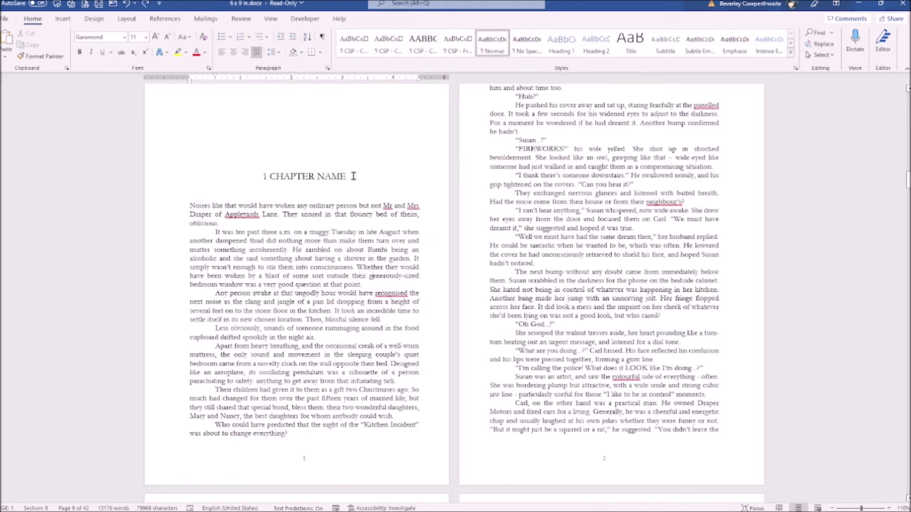
- Rename '1 CHAPTER NAME' to 'THE KITCHEN INCIDENT', open the Navigation pane, and apply Heading 1
{"action": "left_click_drag", "start_coordinate": [347, 174], "coordinate": [263, 175]}
{"action": "type", "text": "THE KI"}
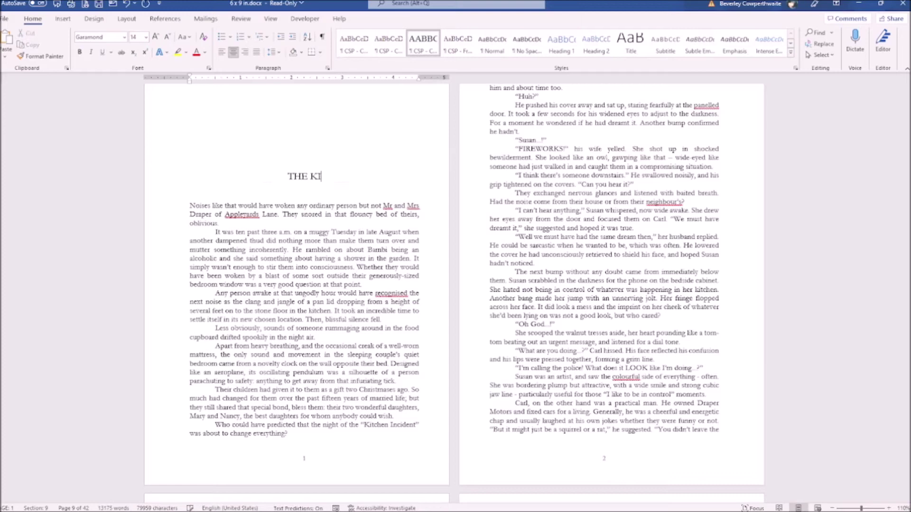
{"action": "type", "text": "TCHEN INCIDENT"}
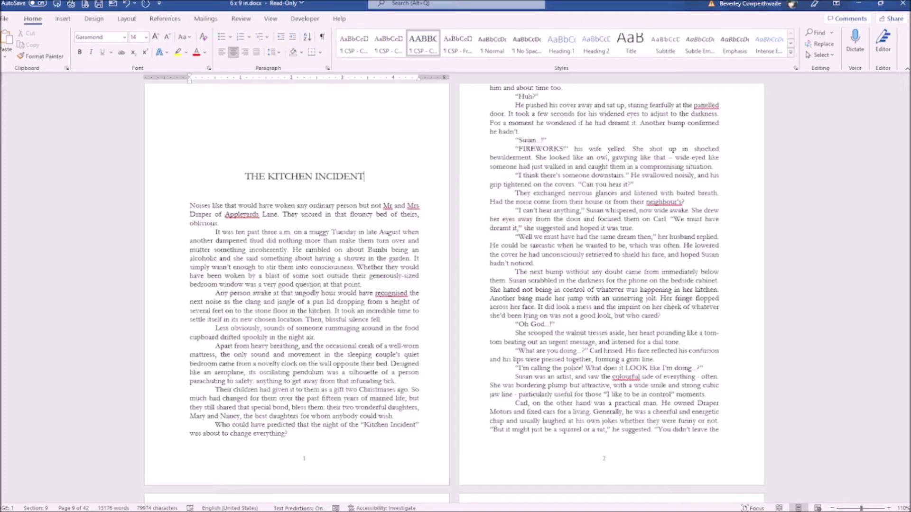
{"action": "key", "text": "ctrl+f"}
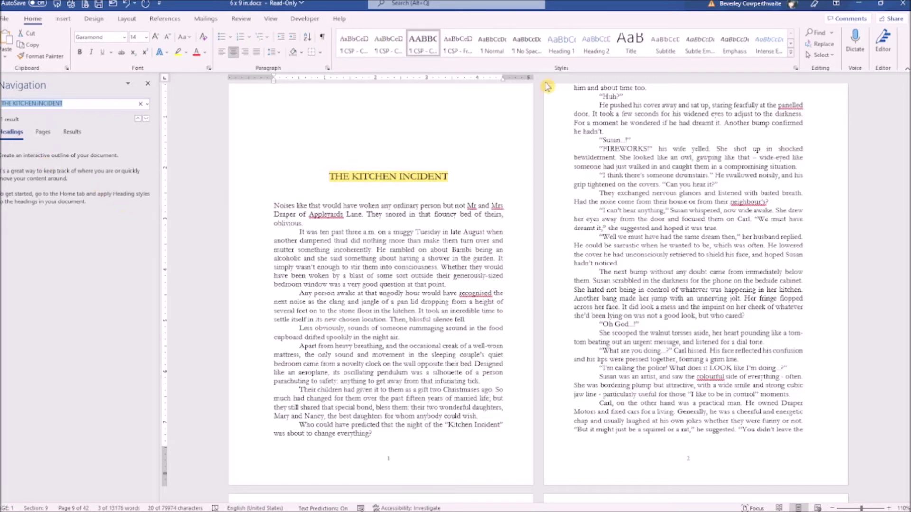
{"action": "left_click", "coordinate": [568, 53]}
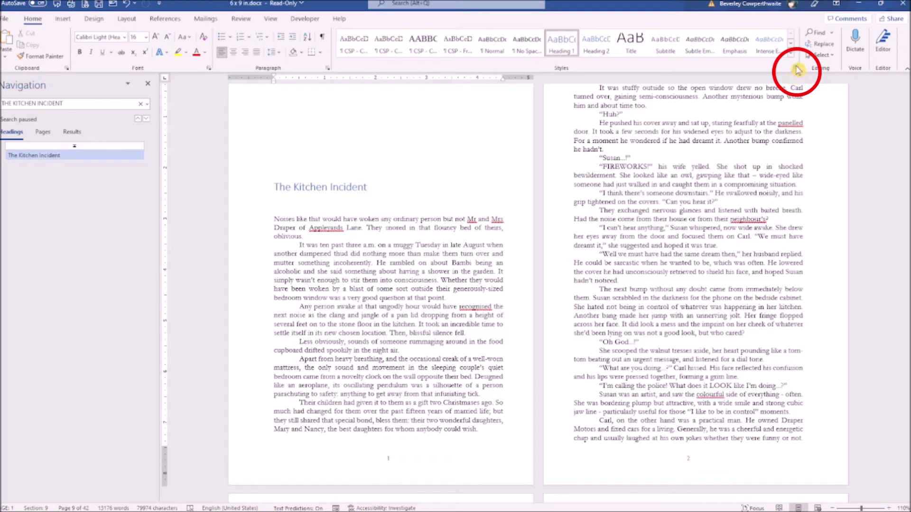
- Rename the Heading 1 style to Chapters and make it Garamond, black, bold and centred
{"action": "left_click", "coordinate": [796, 69]}
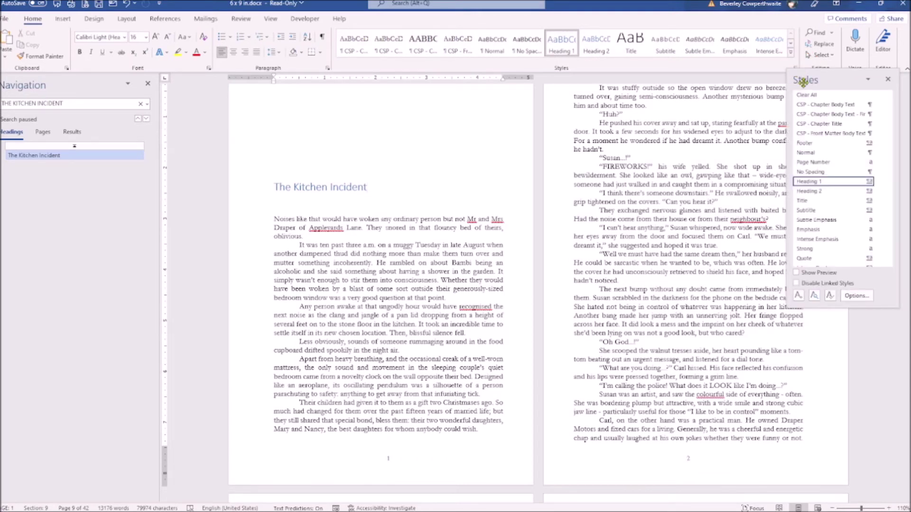
{"action": "left_click", "coordinate": [880, 183]}
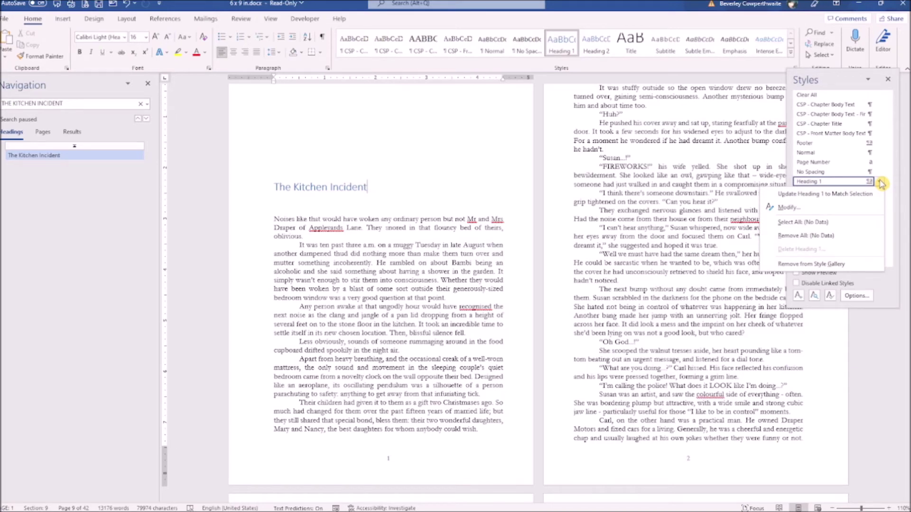
{"action": "left_click", "coordinate": [788, 207]}
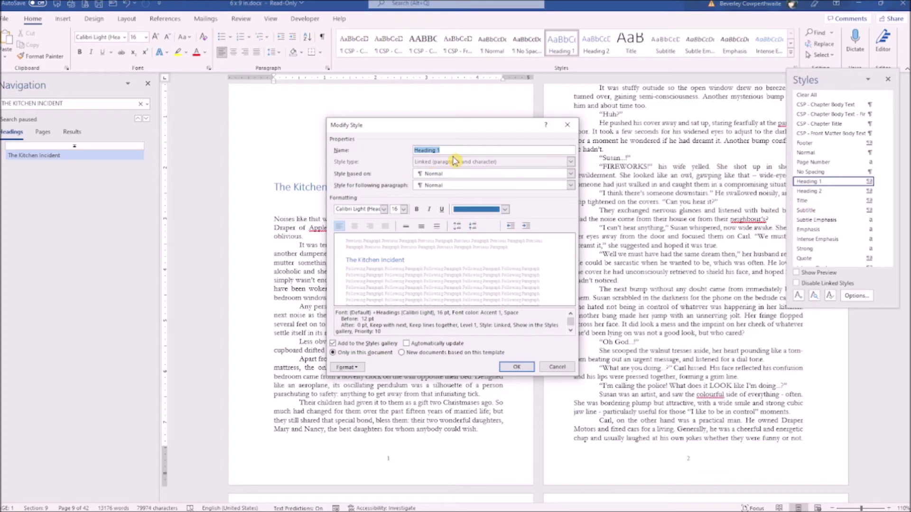
{"action": "type", "text": "Chapters"}
{"action": "left_click", "coordinate": [366, 209]}
{"action": "type", "text": "Garamond"}
{"action": "left_click", "coordinate": [504, 209]}
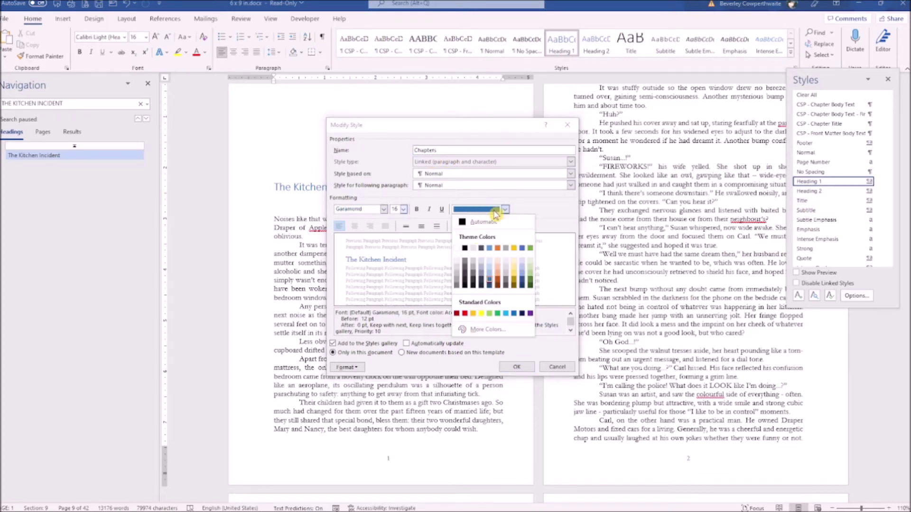
{"action": "left_click", "coordinate": [466, 250]}
{"action": "left_click", "coordinate": [416, 209]}
{"action": "left_click", "coordinate": [354, 226]}
{"action": "left_click", "coordinate": [345, 367]}
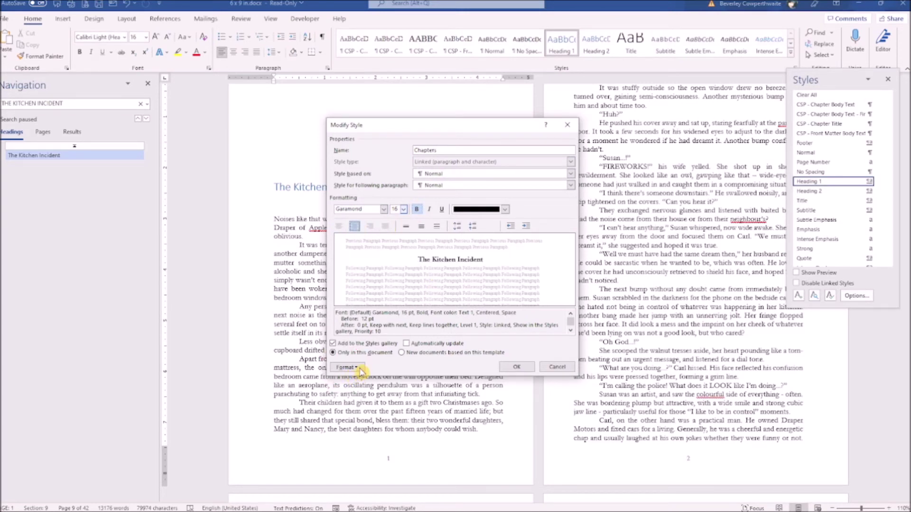
- Give the Chapters style 0 pt spacing before and Single line spacing, then save it
{"action": "left_click", "coordinate": [359, 372]}
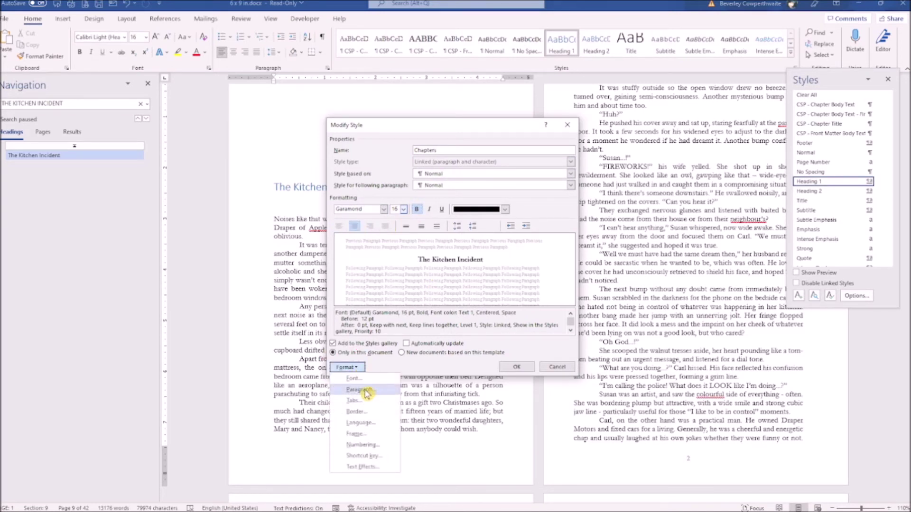
{"action": "left_click", "coordinate": [365, 390]}
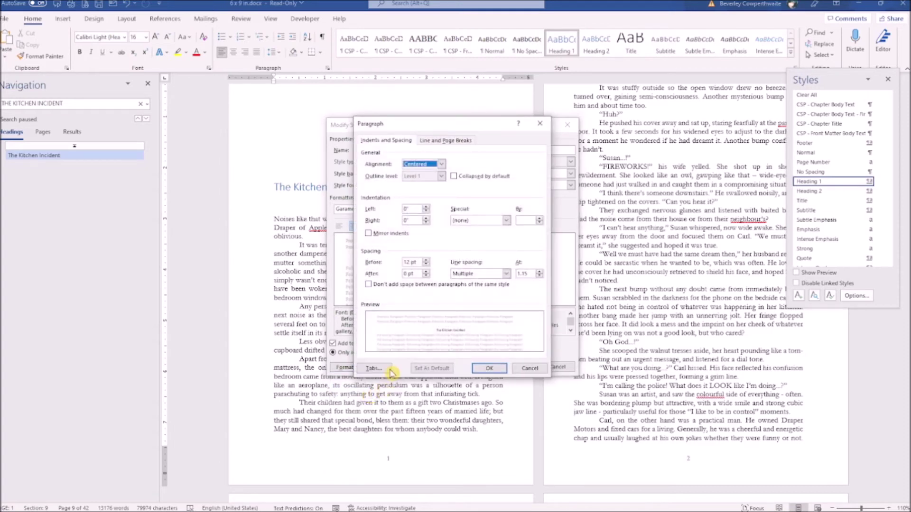
{"action": "left_click", "coordinate": [425, 265]}
{"action": "left_click", "coordinate": [425, 264]}
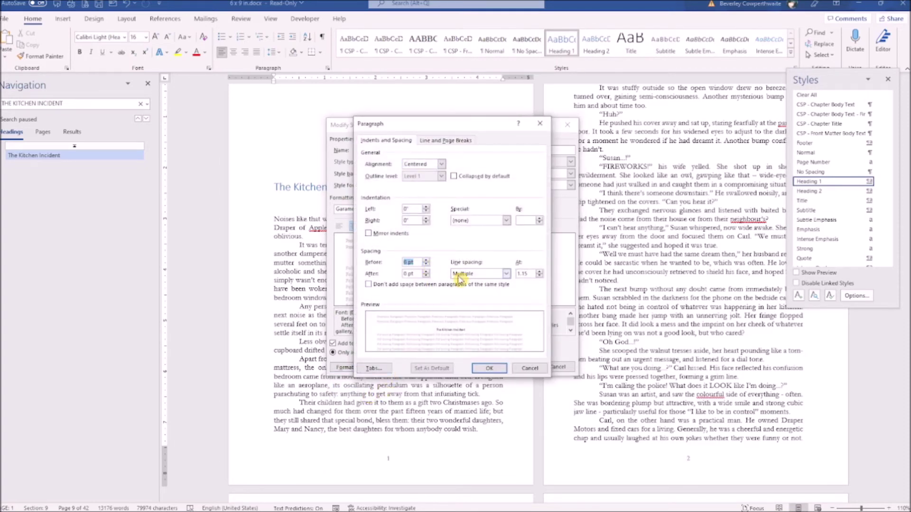
{"action": "left_click", "coordinate": [498, 275]}
{"action": "left_click", "coordinate": [475, 282]}
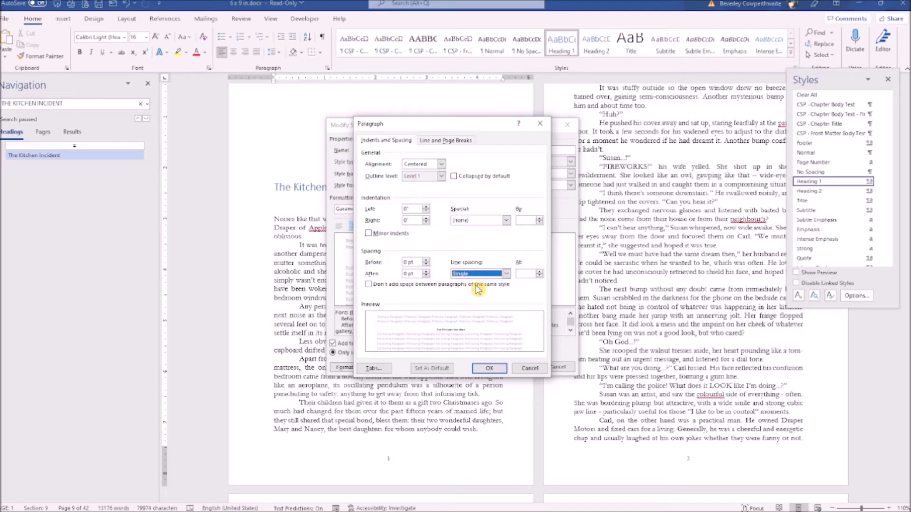
{"action": "left_click", "coordinate": [491, 368]}
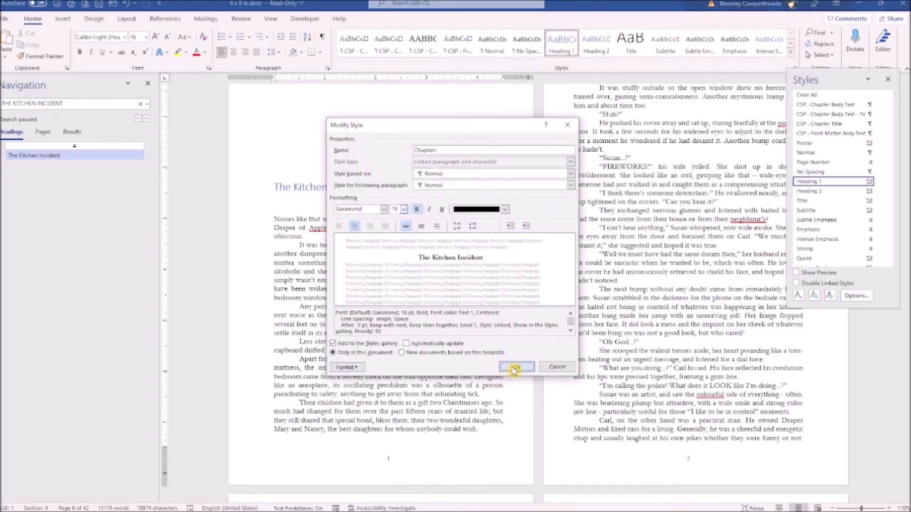
{"action": "left_click", "coordinate": [511, 367]}
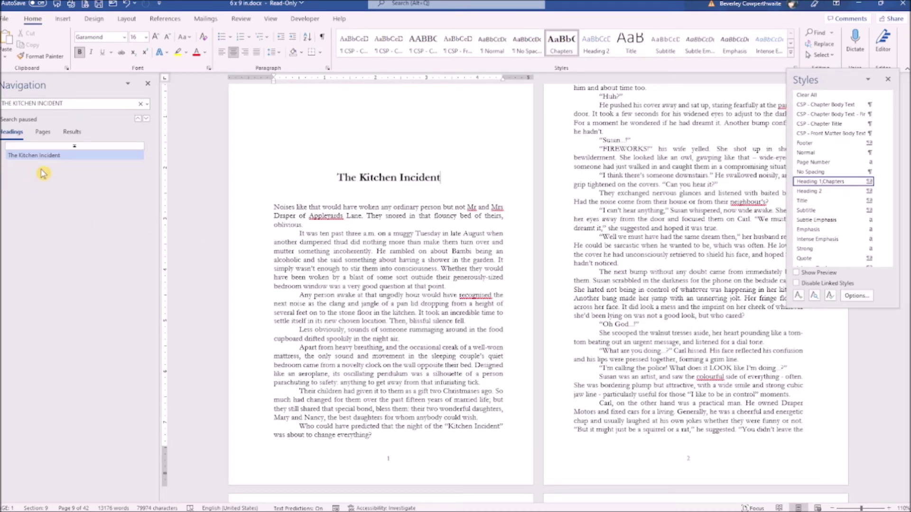
- Close the Styles pane and give the 2 CHAPTER NAME heading the Chapters style
{"action": "left_click", "coordinate": [888, 79]}
{"action": "scroll", "coordinate": [664, 237], "scroll_direction": "down", "scroll_amount": 15}
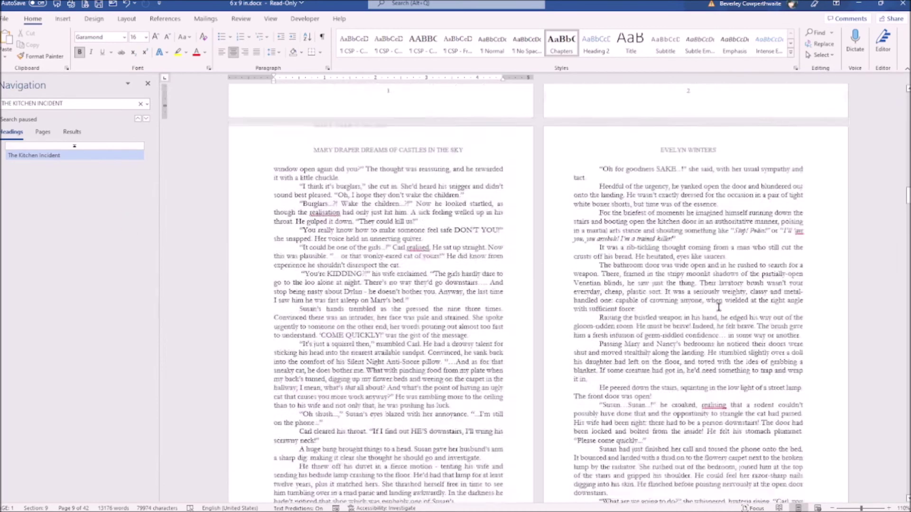
{"action": "triple_click", "coordinate": [636, 195]}
{"action": "left_click", "coordinate": [561, 43]}
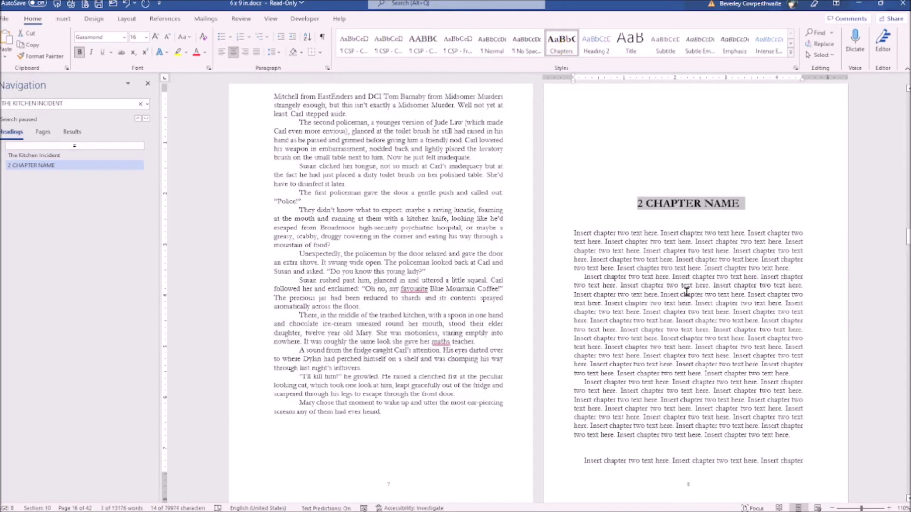
{"action": "scroll", "coordinate": [588, 85], "scroll_direction": "down", "scroll_amount": 8}
{"action": "scroll", "coordinate": [701, 387], "scroll_direction": "down", "scroll_amount": 10}
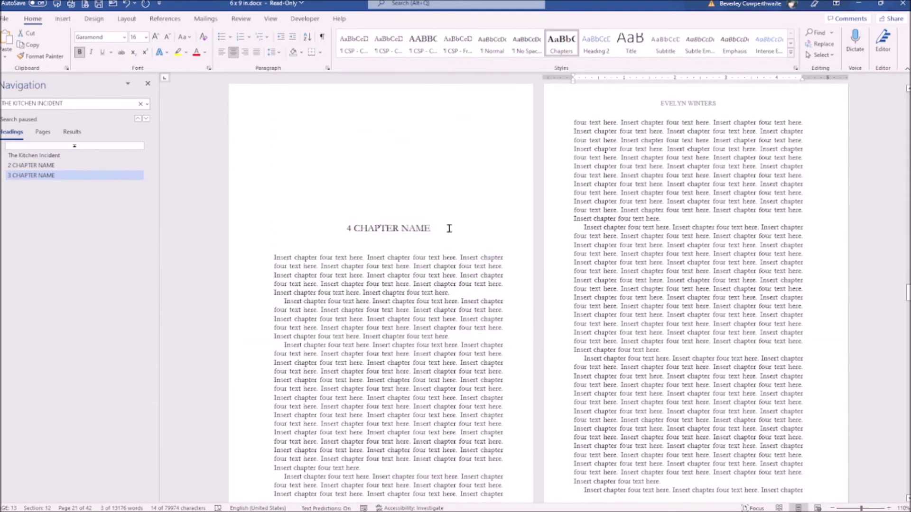
- Apply the Chapters style to the later CHAPTER NAME headings, including chapters 4, 6 and 7
{"action": "triple_click", "coordinate": [419, 230]}
{"action": "scroll", "coordinate": [612, 297], "scroll_direction": "down", "scroll_amount": 8}
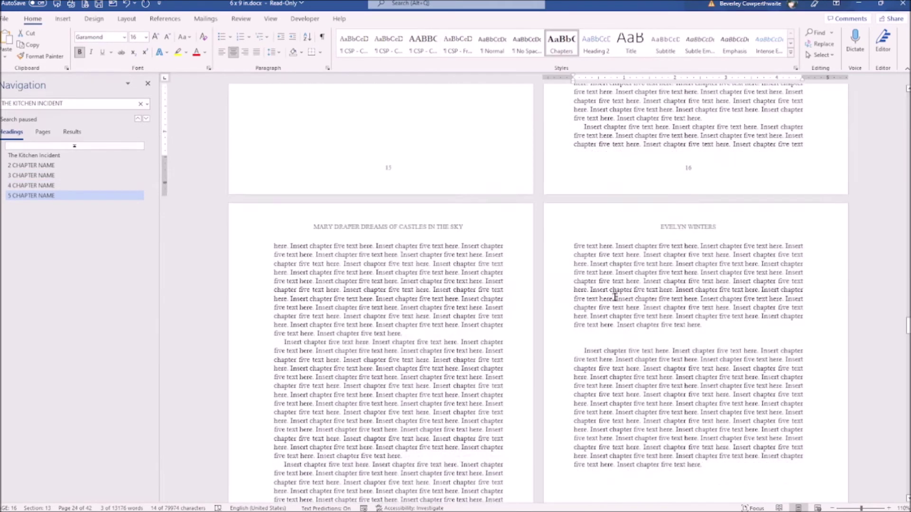
{"action": "triple_click", "coordinate": [435, 254]}
{"action": "left_click", "coordinate": [564, 47]}
{"action": "scroll", "coordinate": [612, 297], "scroll_direction": "down", "scroll_amount": 8}
{"action": "triple_click", "coordinate": [690, 255]}
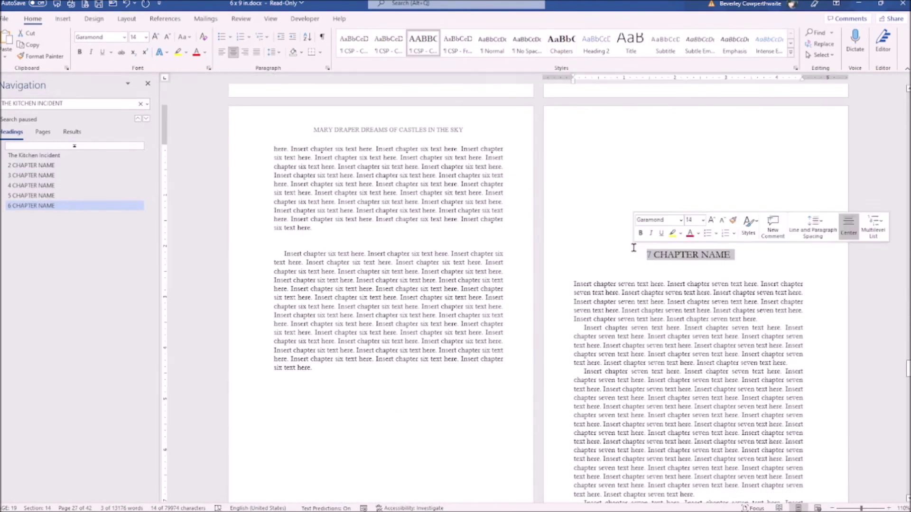
{"action": "left_click", "coordinate": [562, 43]}
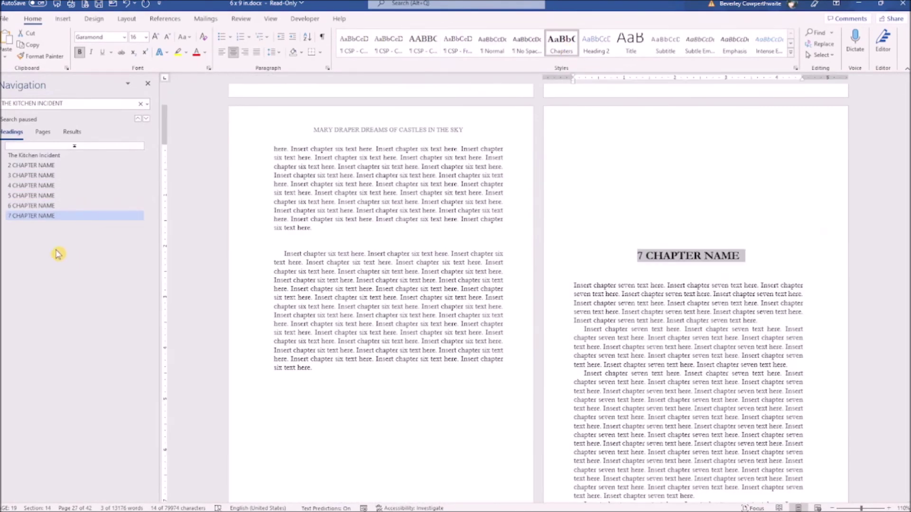
- Verify the navigation pane entries by jumping to The Kitchen Incident and chapters 2 through 5
{"action": "left_click", "coordinate": [34, 197]}
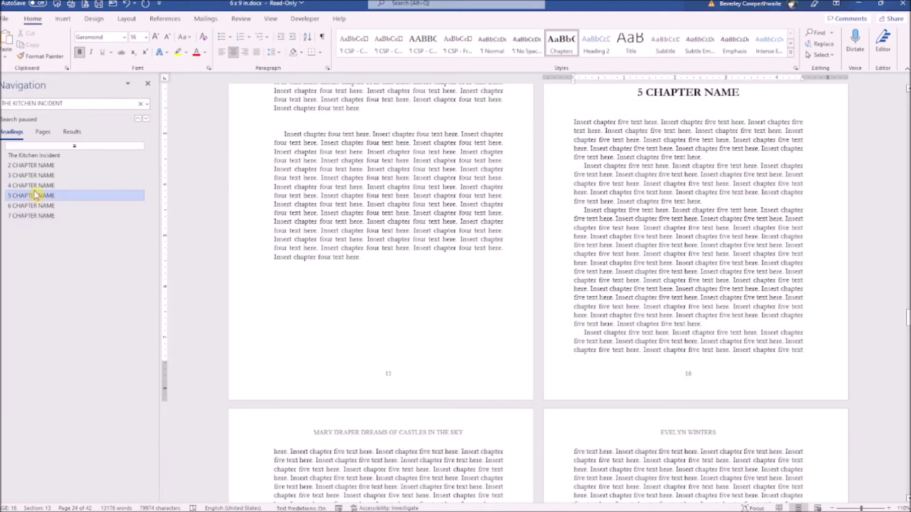
{"action": "left_click", "coordinate": [37, 156]}
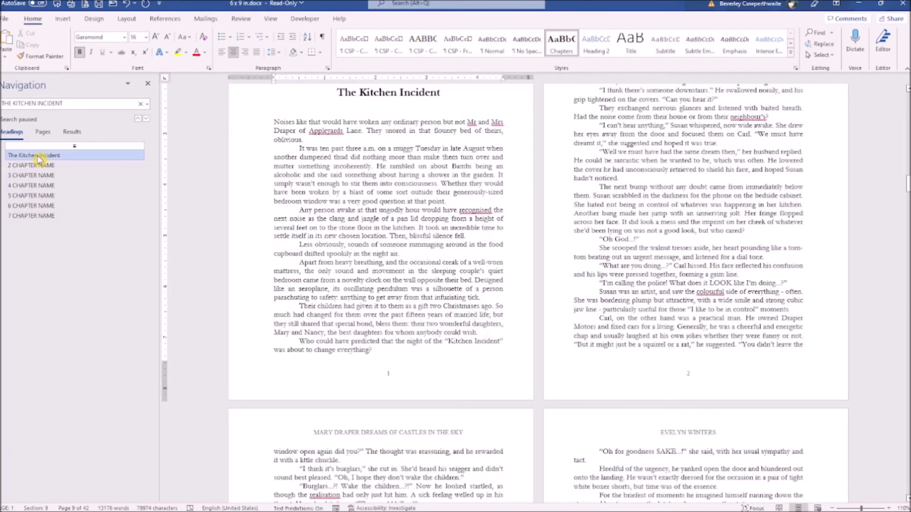
{"action": "left_click", "coordinate": [37, 166]}
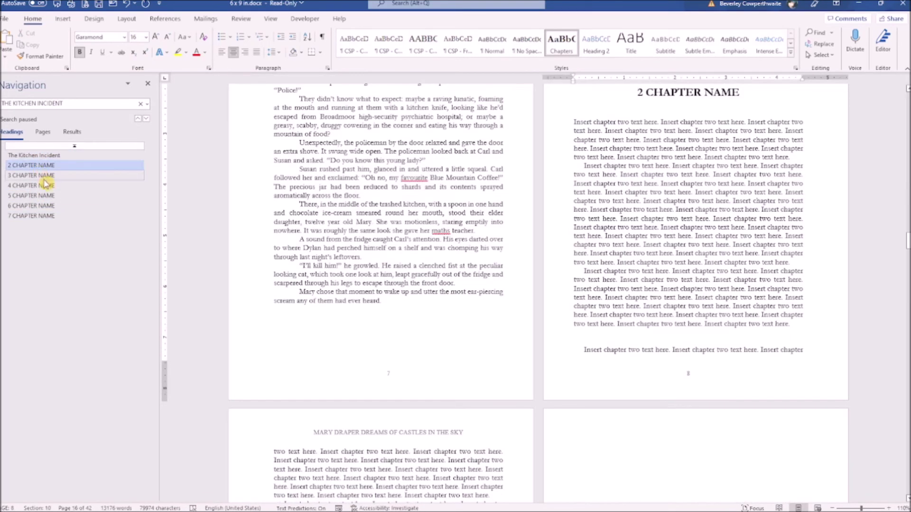
{"action": "left_click", "coordinate": [43, 176]}
{"action": "left_click", "coordinate": [43, 187]}
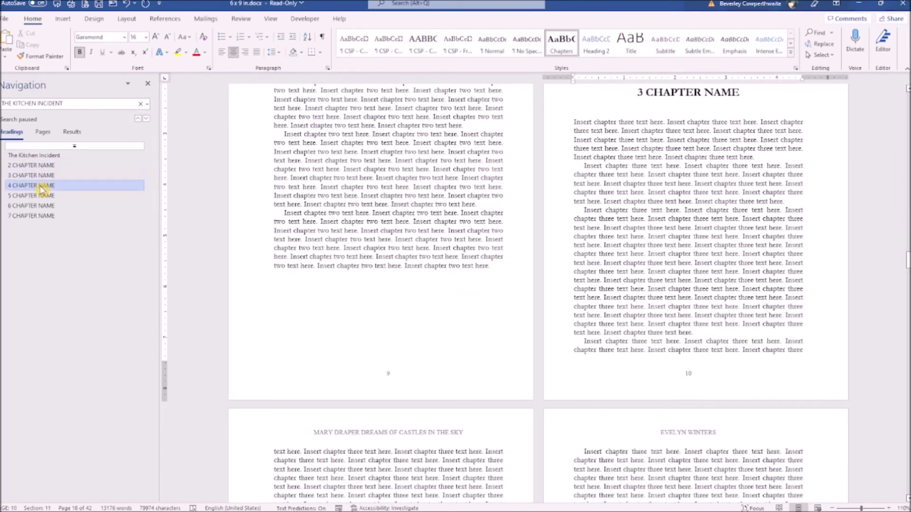
{"action": "left_click", "coordinate": [42, 197]}
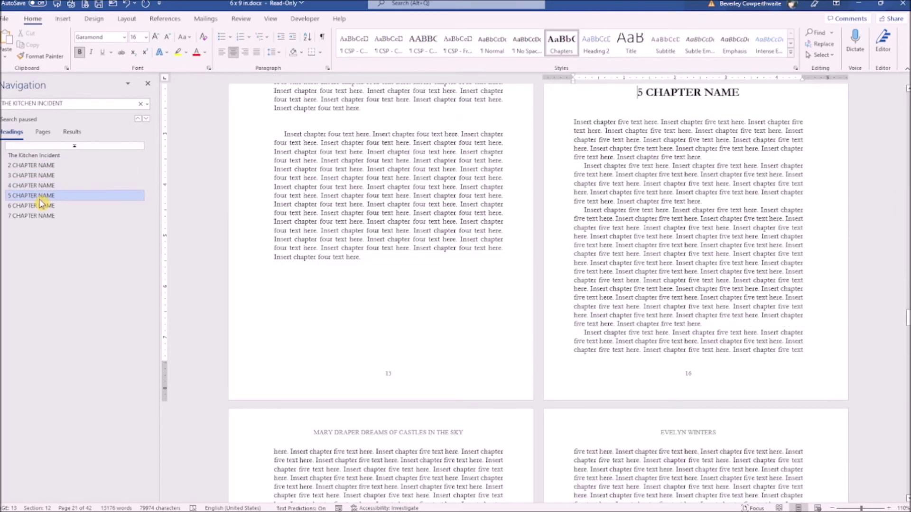